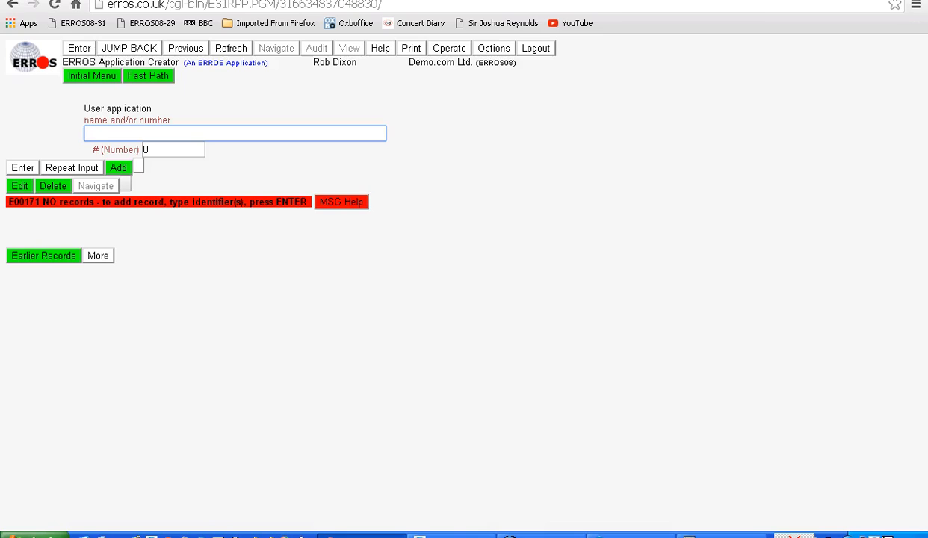
Create a user application named Rob's Bike Rental, keeping the default security and help level settings.
key("Return")
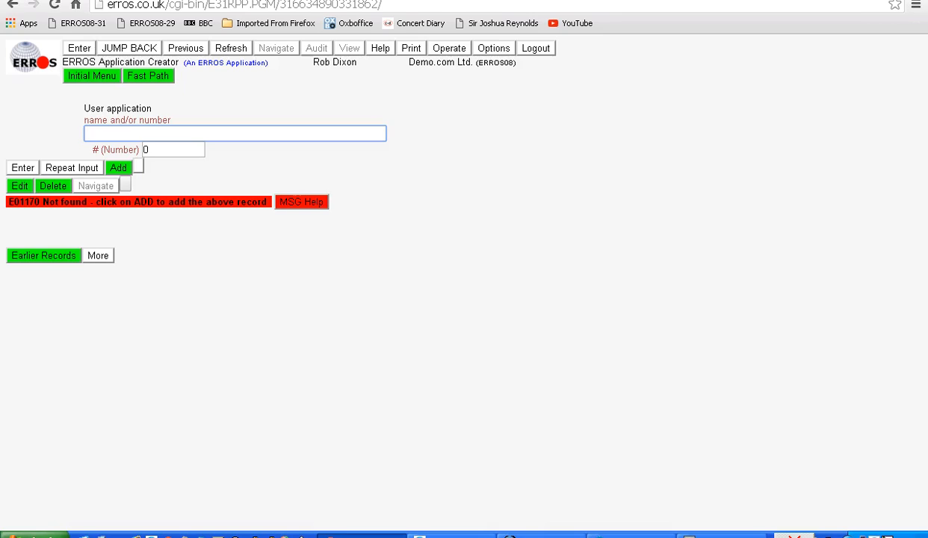
type("Rob's Bike Rental")
key("Return")
left_click(119, 169)
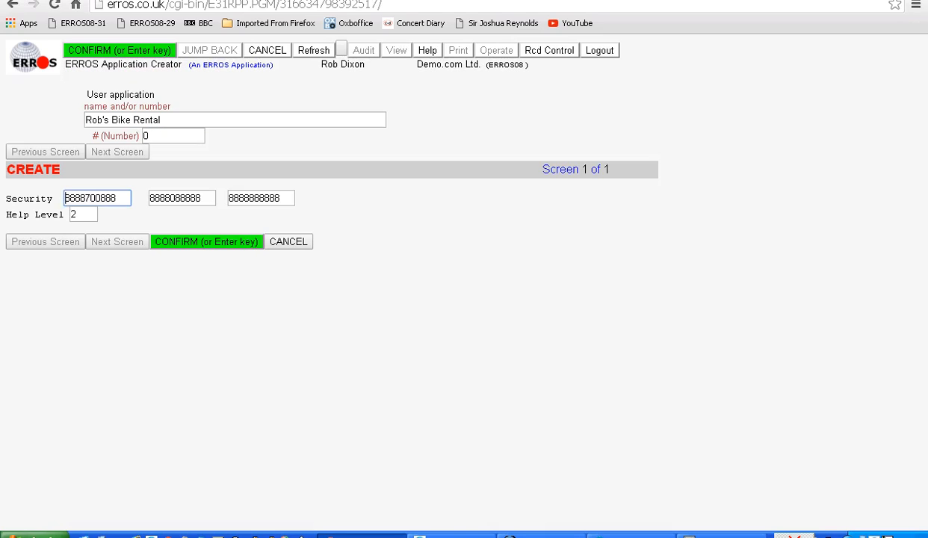
key("alt+Tab")
key("alt+Tab")
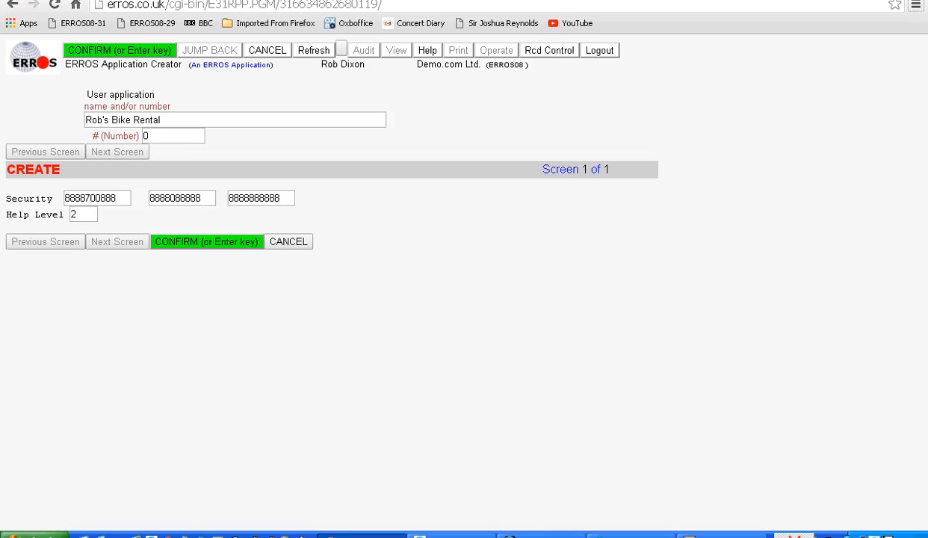
left_click(207, 242)
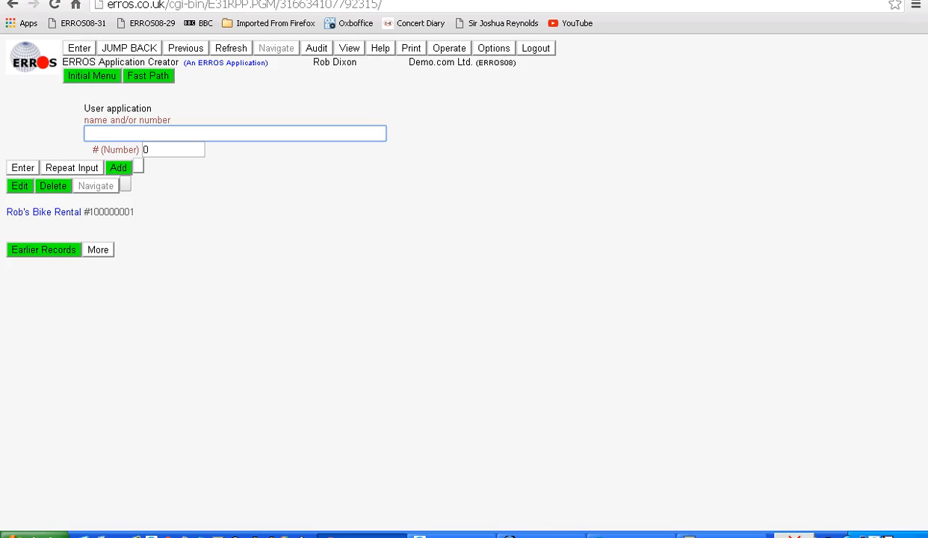
Add the ERROS-defined all-contacts entity type to the Rob's Bike Rental application.
left_click(43, 212)
type("1")
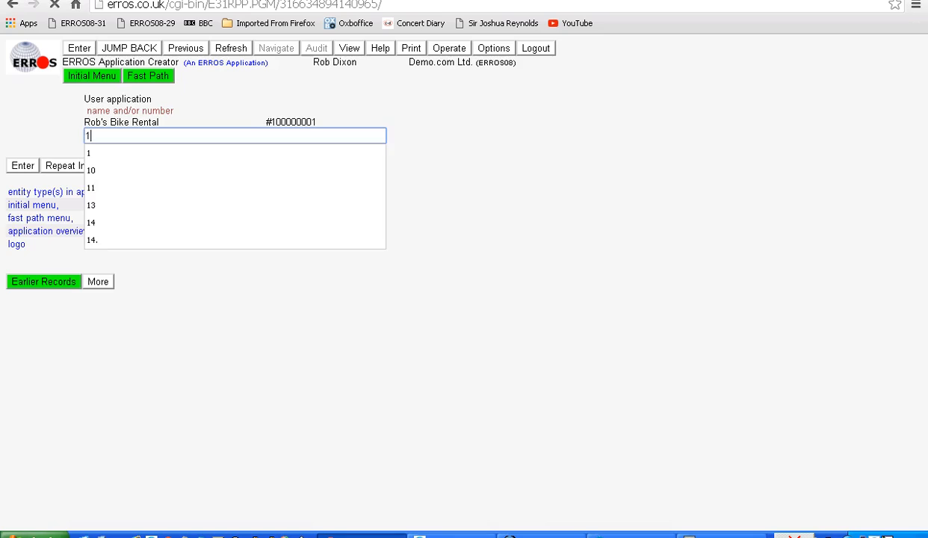
key("Return")
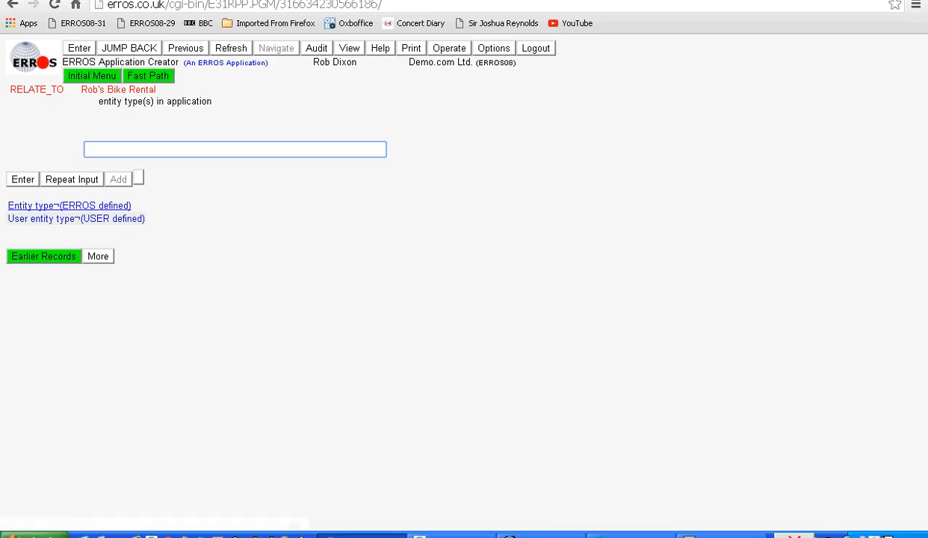
type("1")
key("Return")
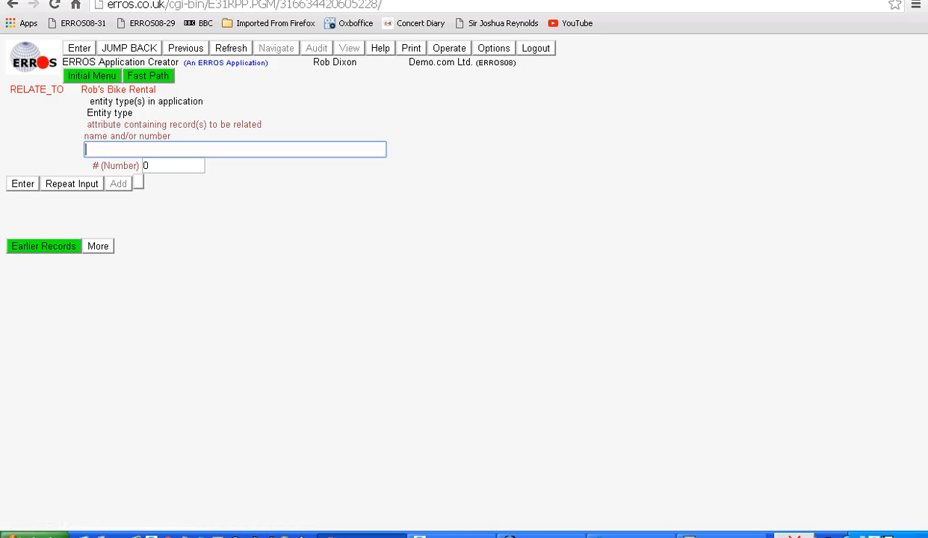
type("contacts")
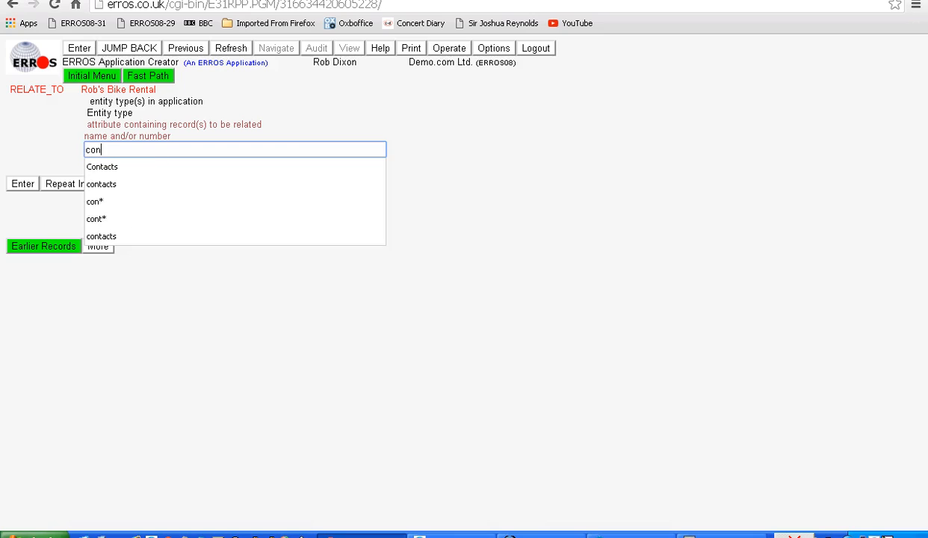
key("Return")
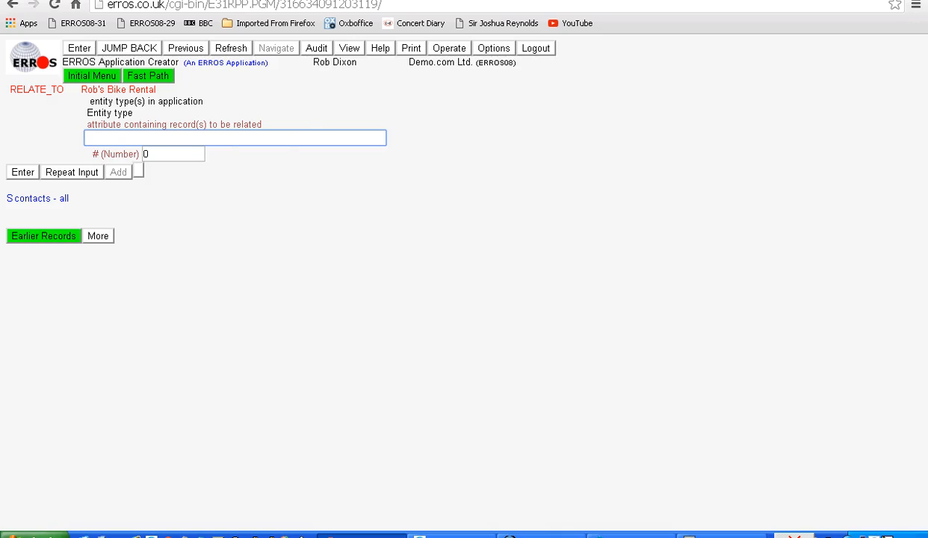
key("Return")
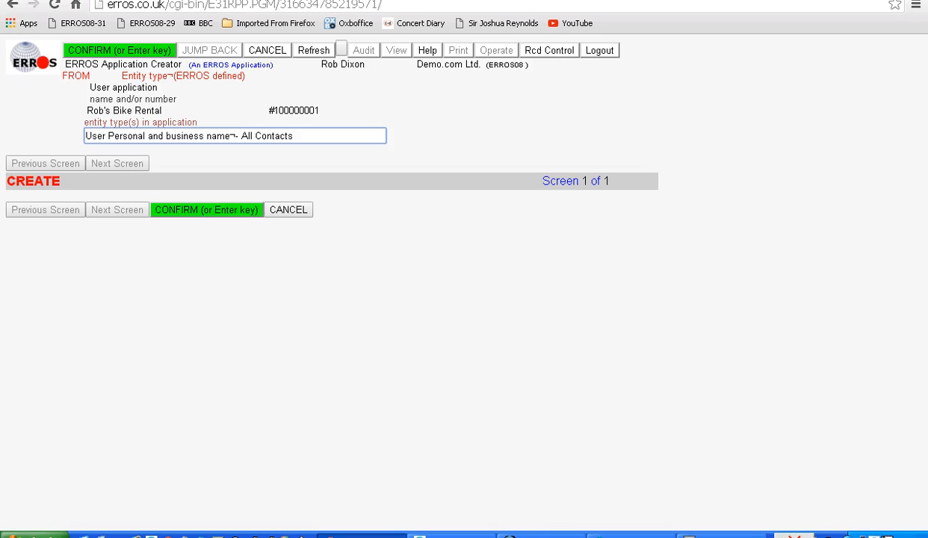
key("Return")
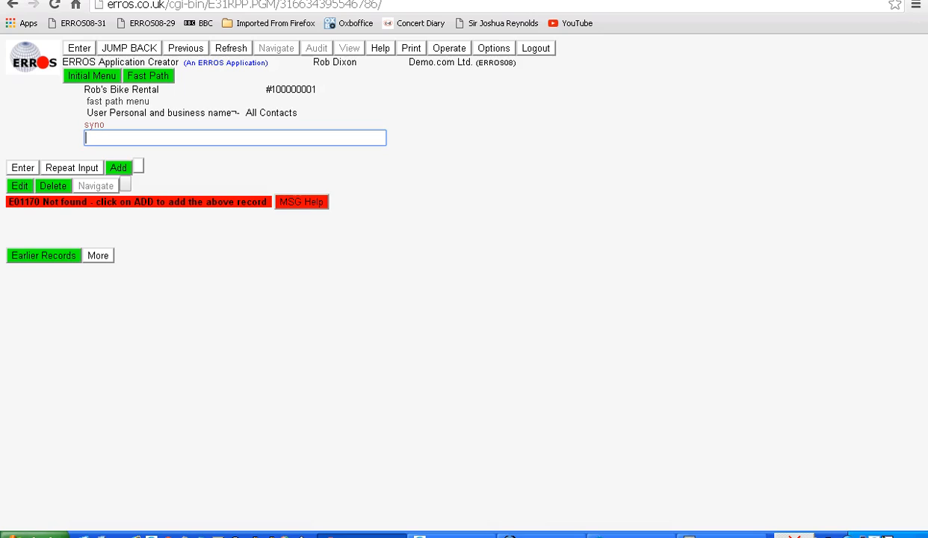
Add the fast path synonym Contacts for the all-contacts entity type.
type("Con")
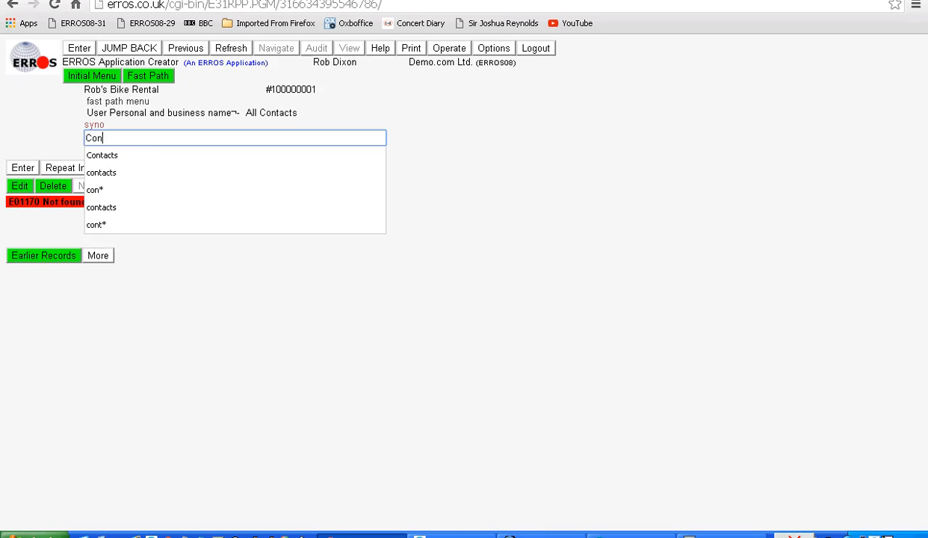
type("tacts")
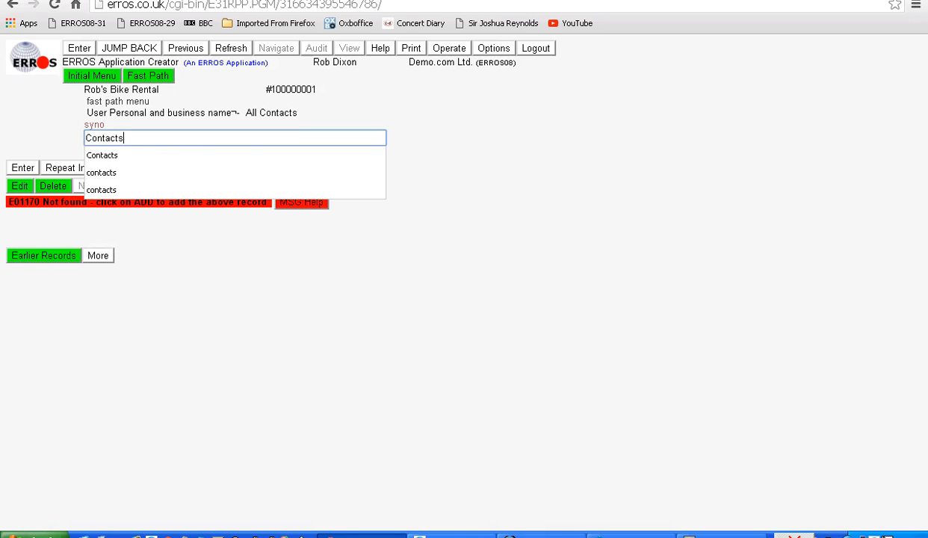
key("Return")
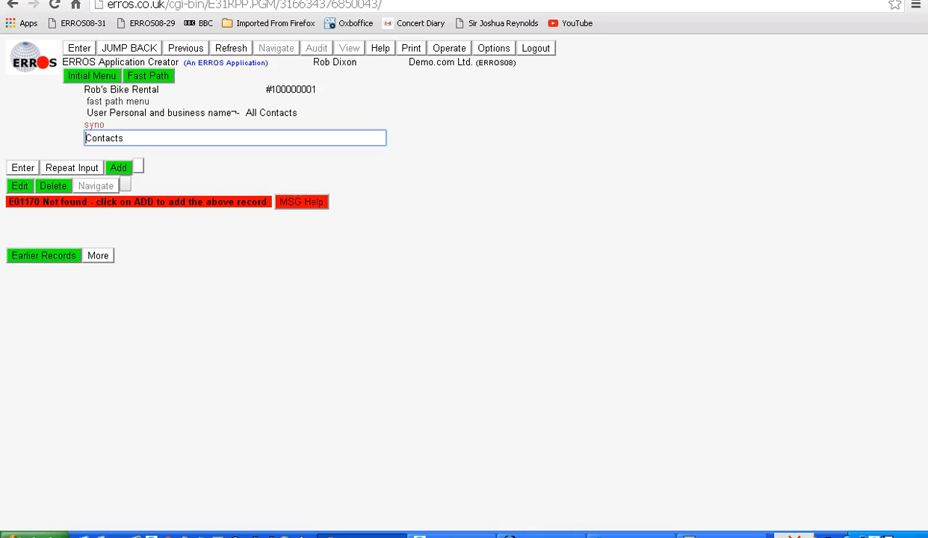
left_click(120, 170)
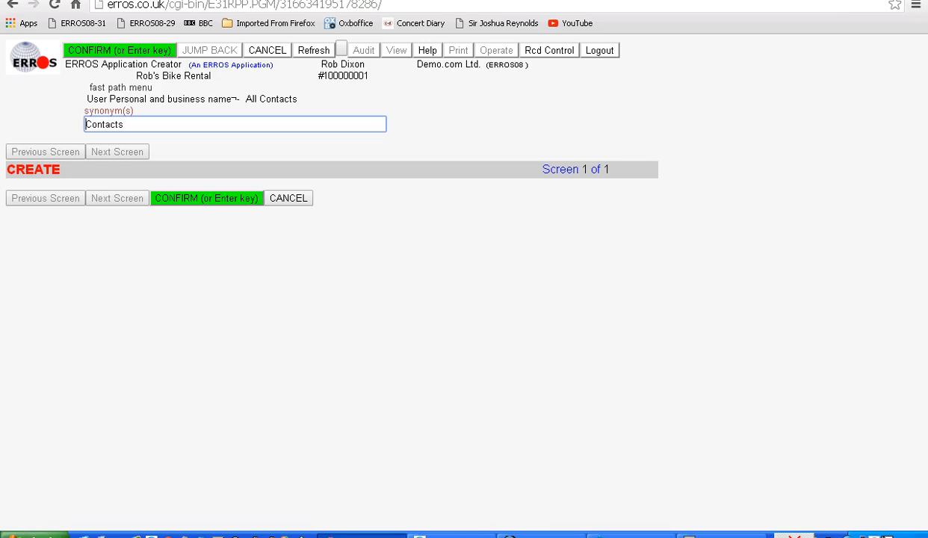
key("Return")
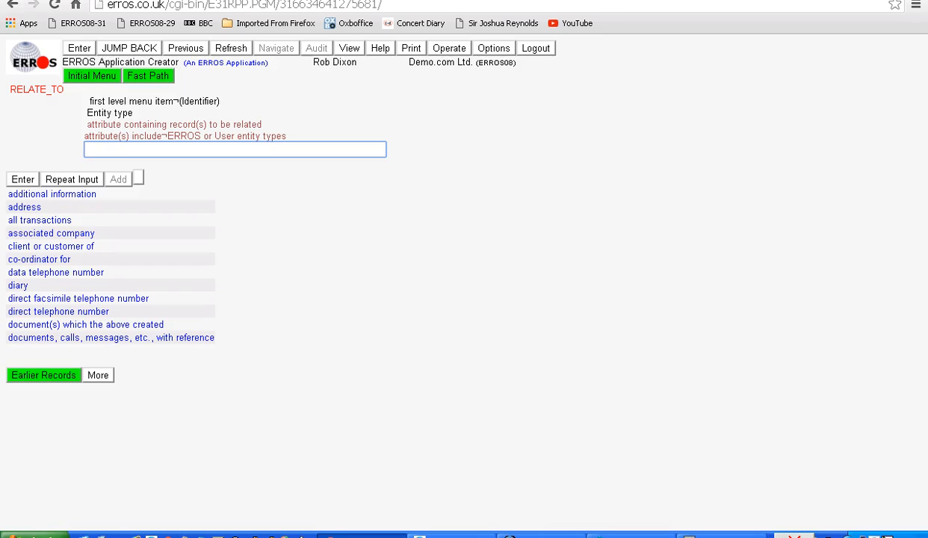
Add name and/or number as the first level menu item of the contacts entity type, with its default definitions.
type("name")
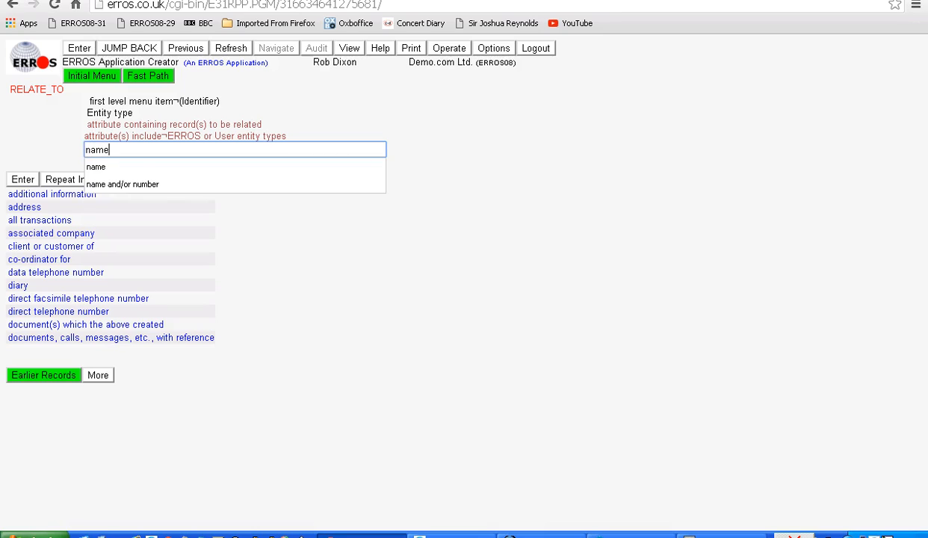
key("Return")
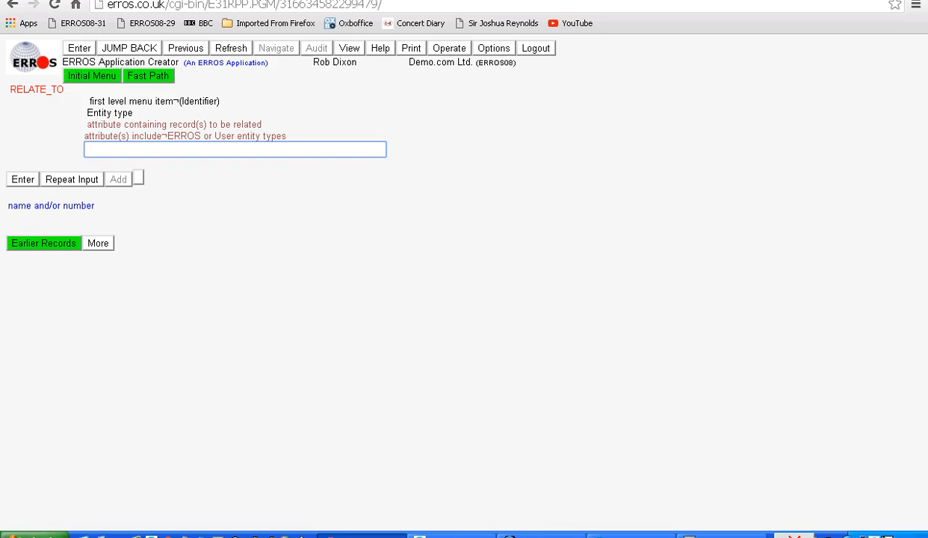
key("Return")
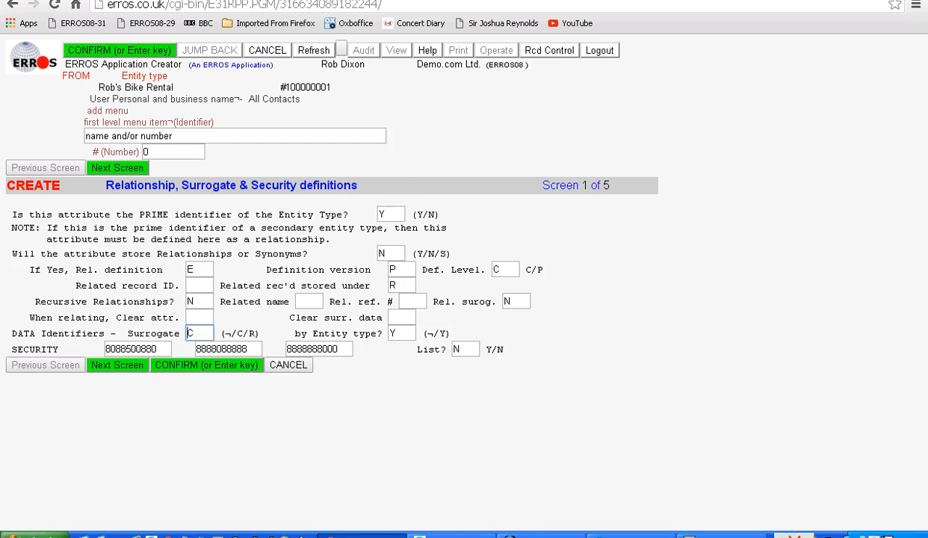
key("Return")
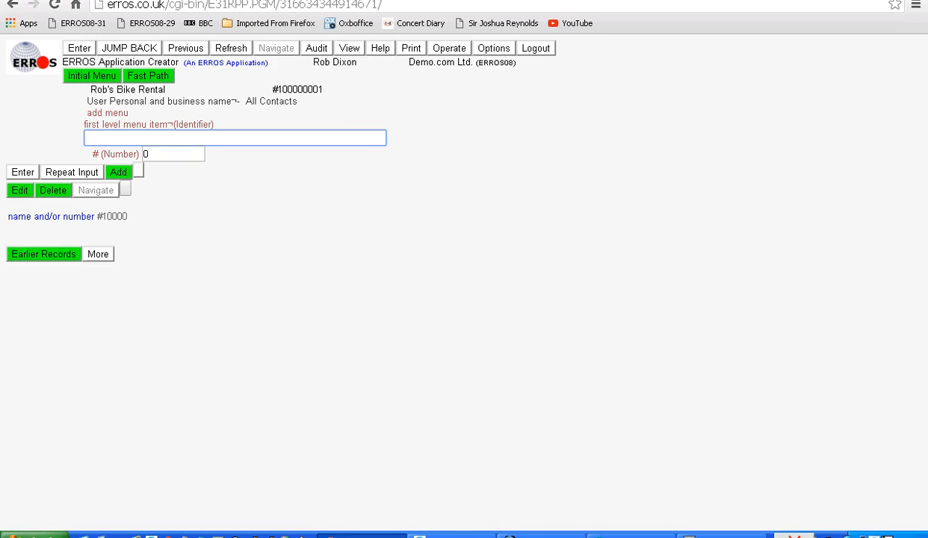
Add the ERROS-defined attribute telephone number,speech to the default second level menu, searching the attributes with tel*.
key("Return")
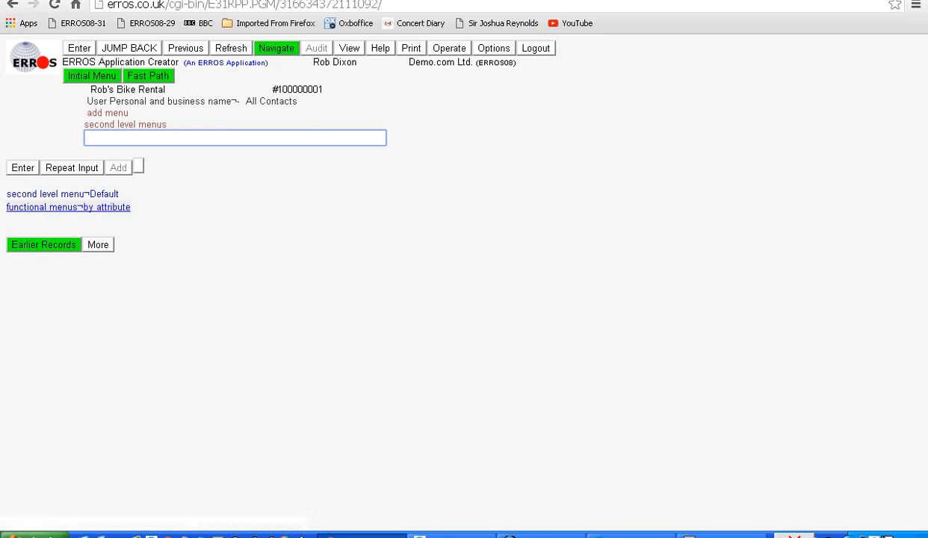
type("1")
key("Return")
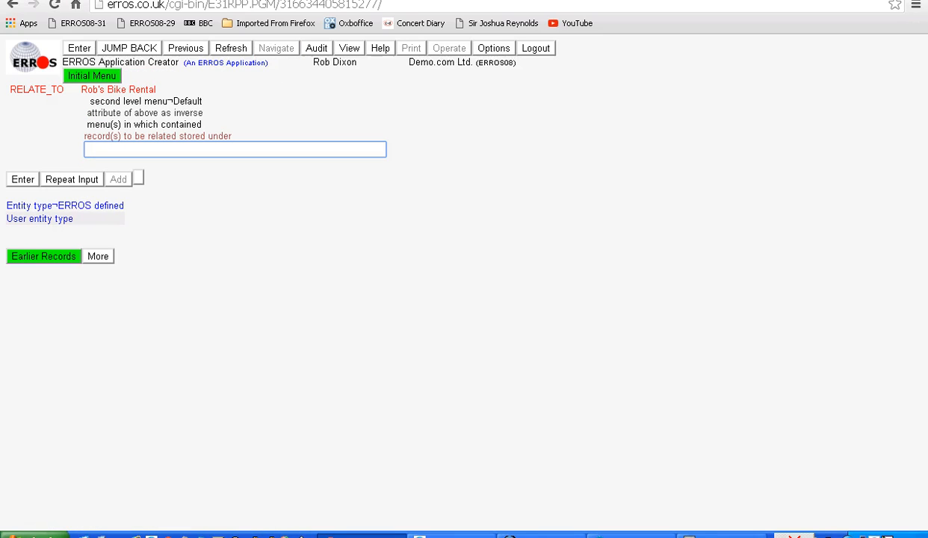
type("1")
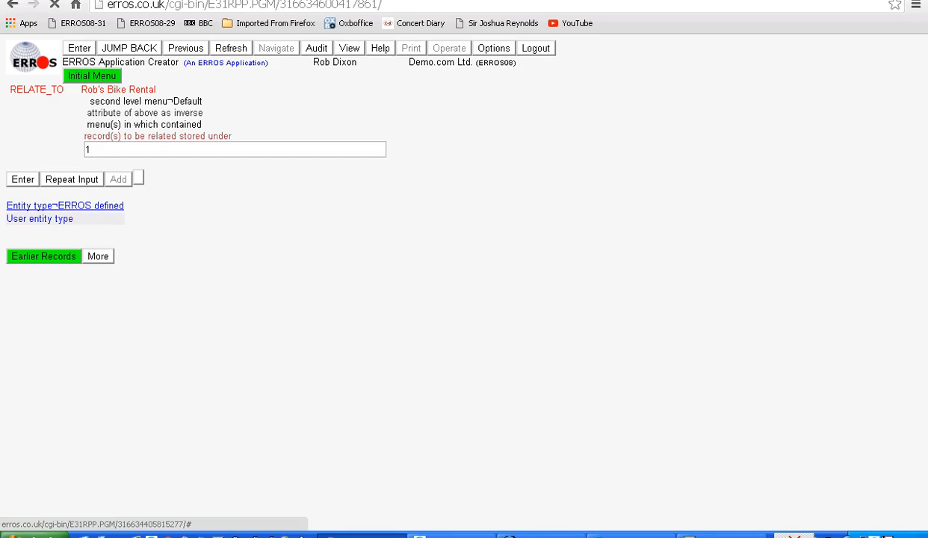
key("Return")
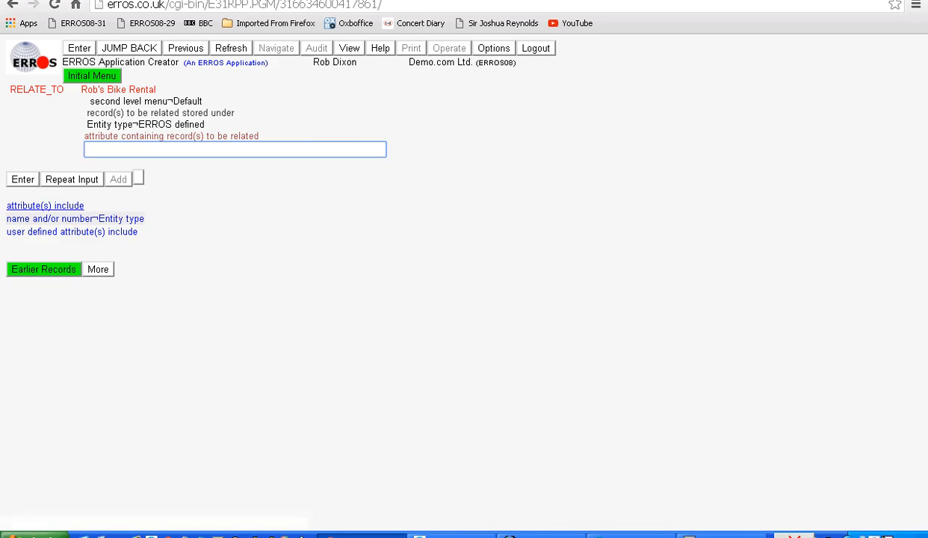
left_click(45, 206)
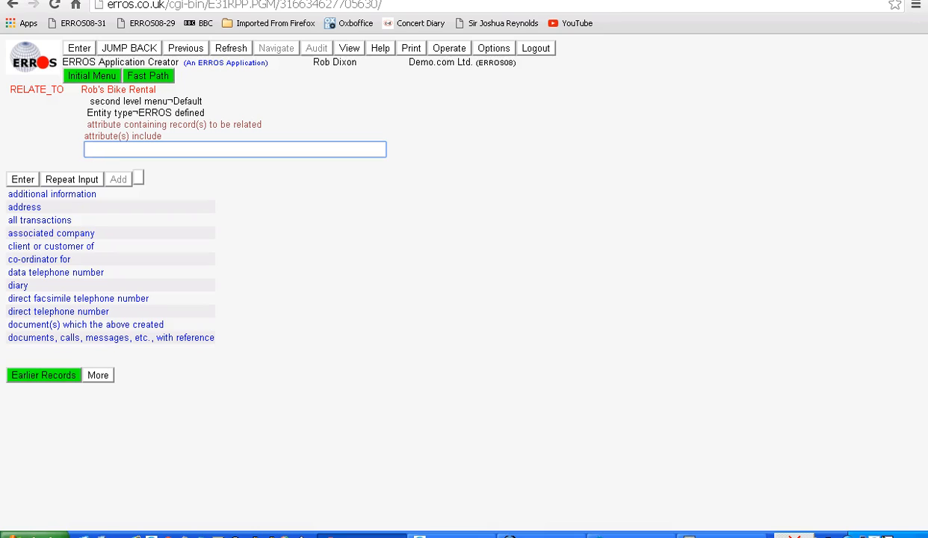
type("tel*")
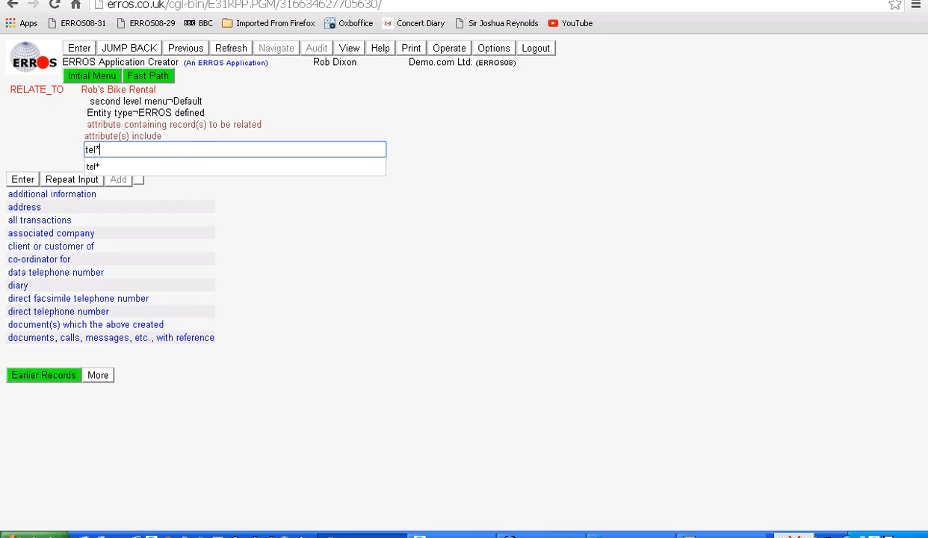
key("Return")
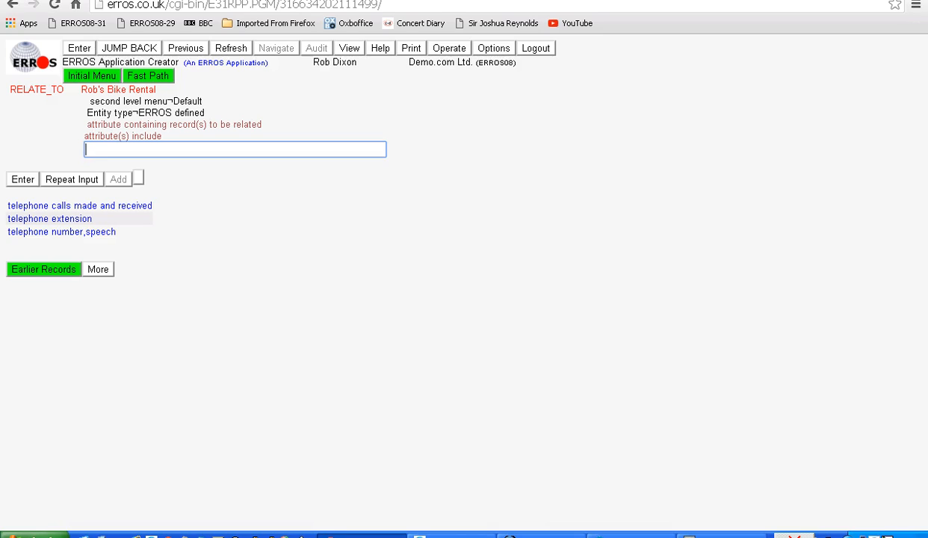
left_click(61, 232)
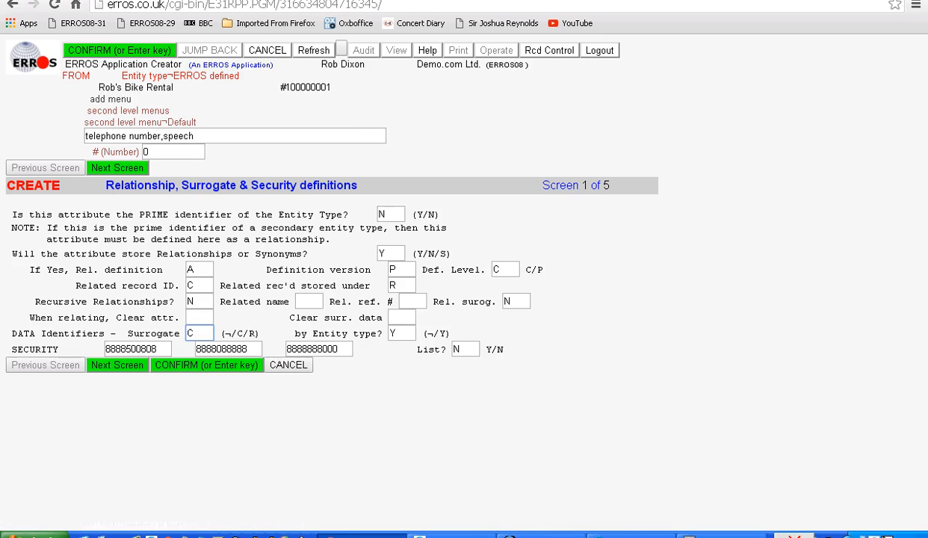
key("Return")
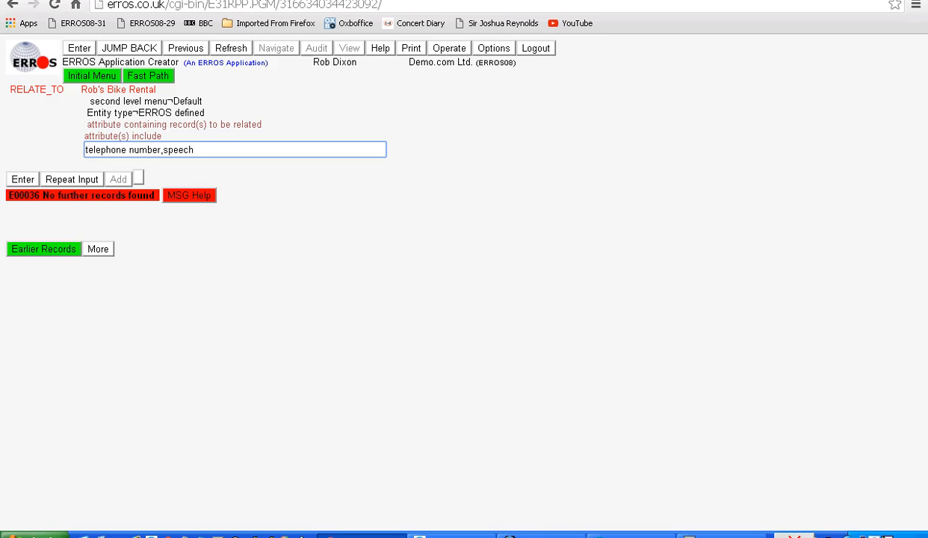
Add the user defined attribute bikes currently rented to the default second level menu, with its default definitions.
key("Return")
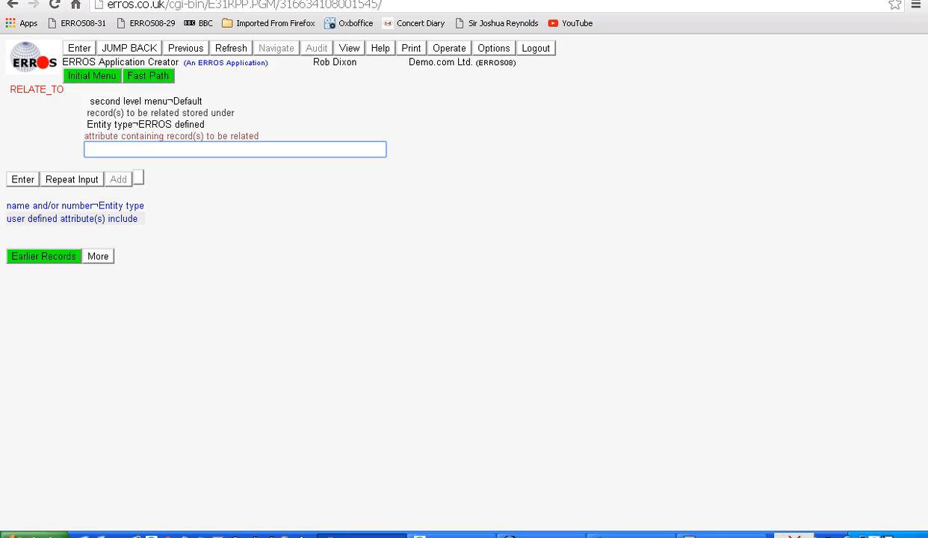
left_click(71, 218)
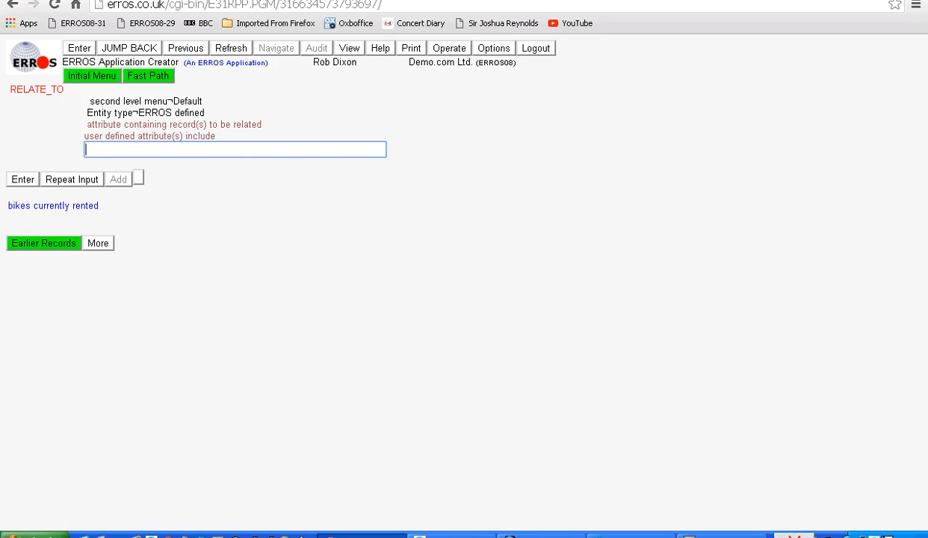
key("Return")
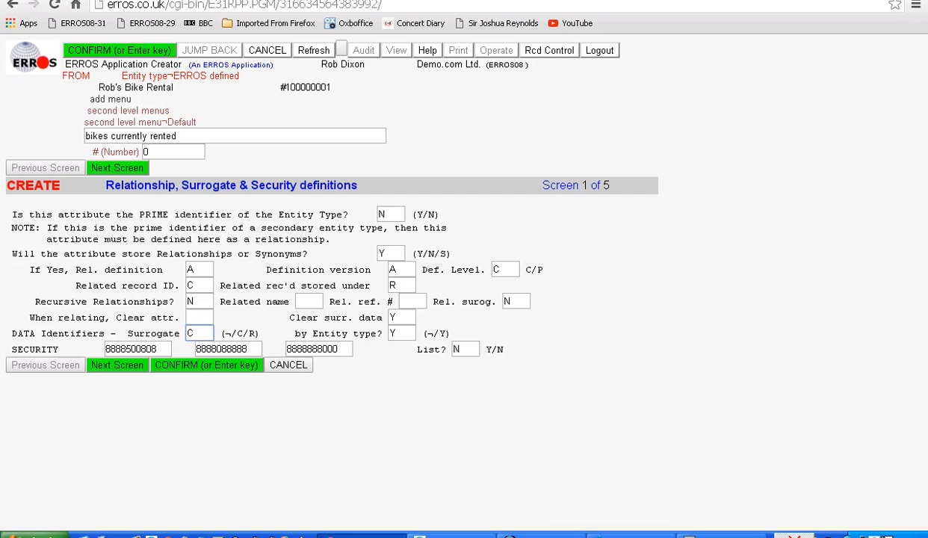
key("Return")
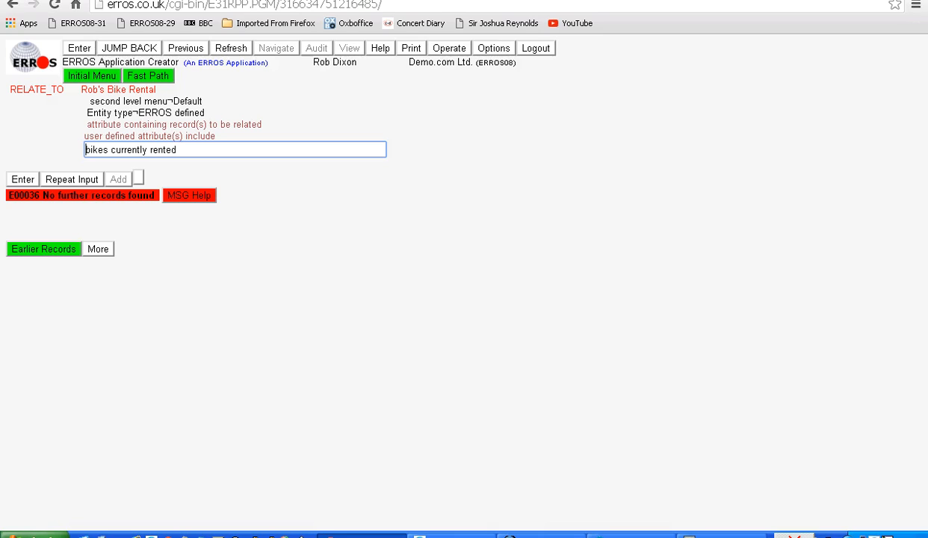
Add the user defined entity type bicycle to the Rob's Bike Rental application.
key("Return")
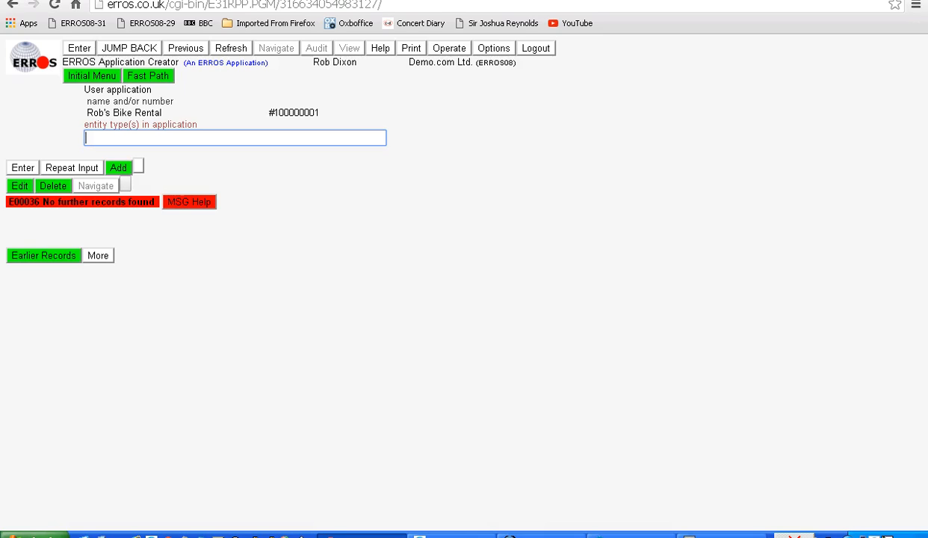
left_click(119, 170)
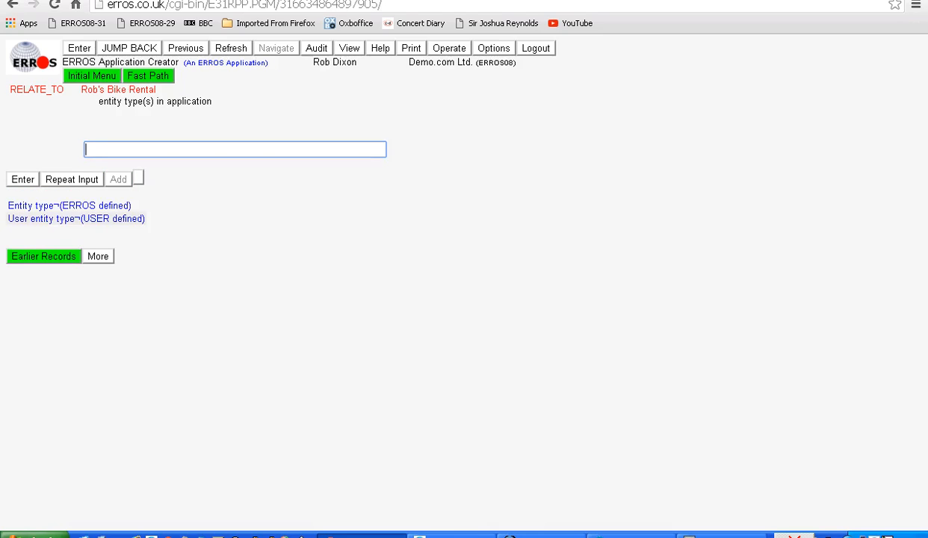
left_click(75, 218)
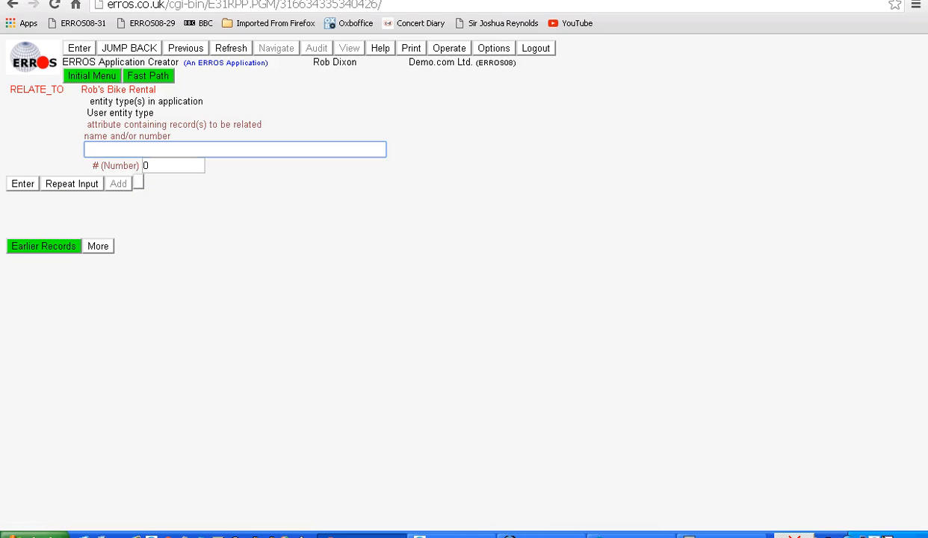
type("bicycle")
key("Return")
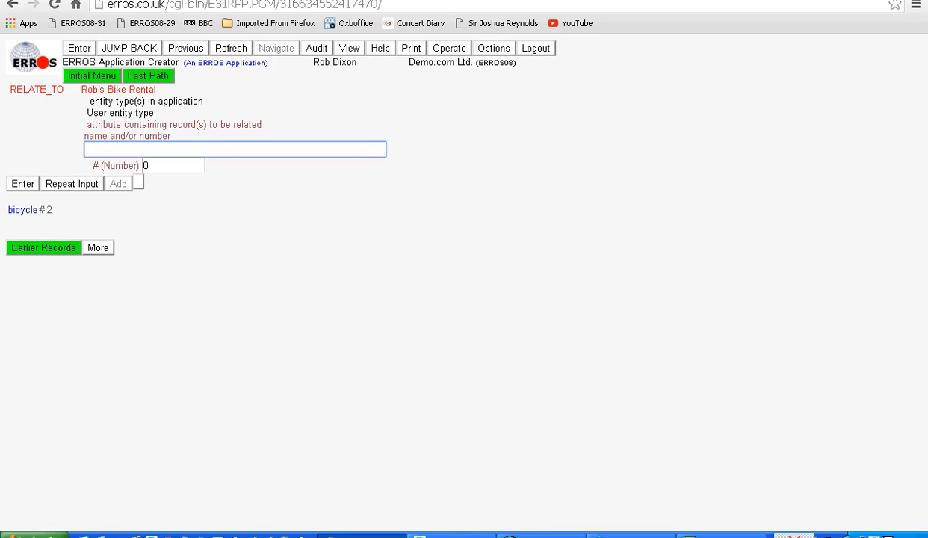
key("Return")
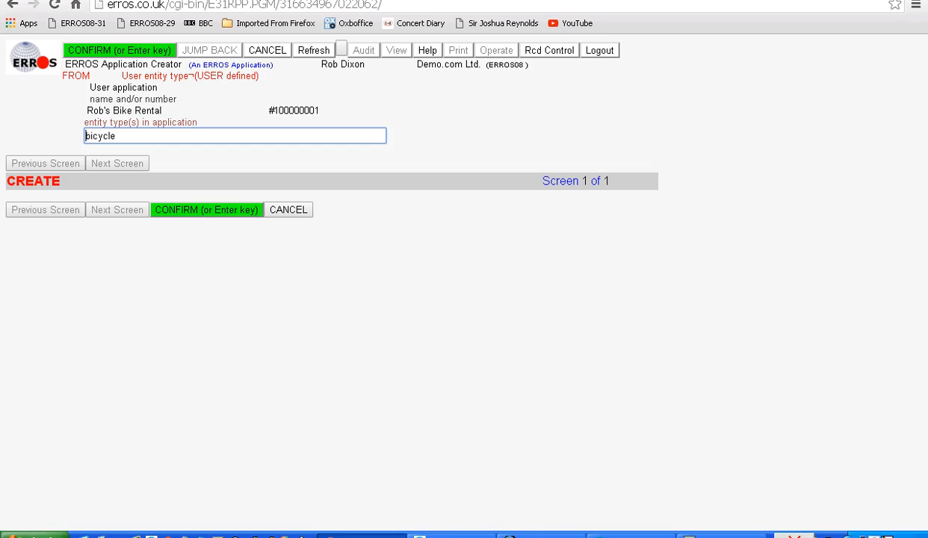
key("Return")
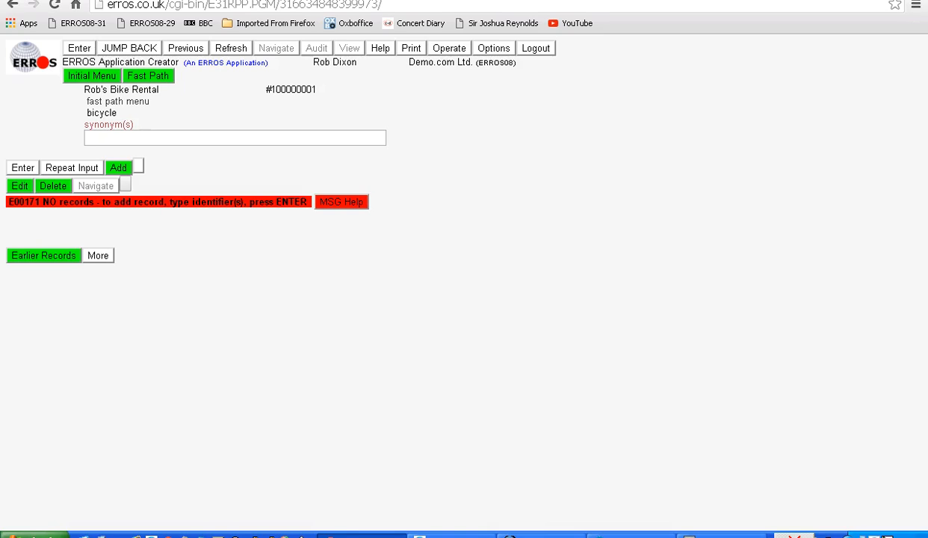
Add the fast path synonym bikes for the bicycle entity type.
left_click(150, 138)
type("bi")
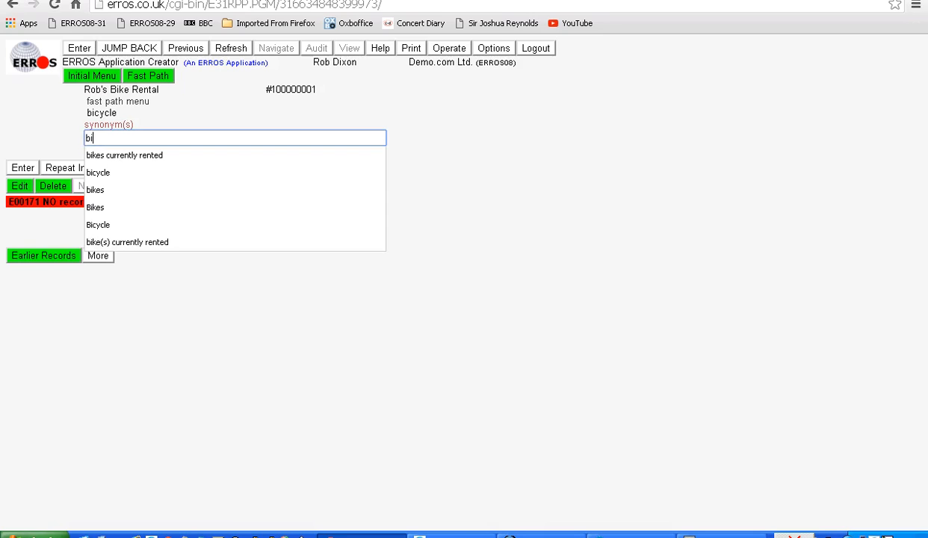
type("kes")
key("Return")
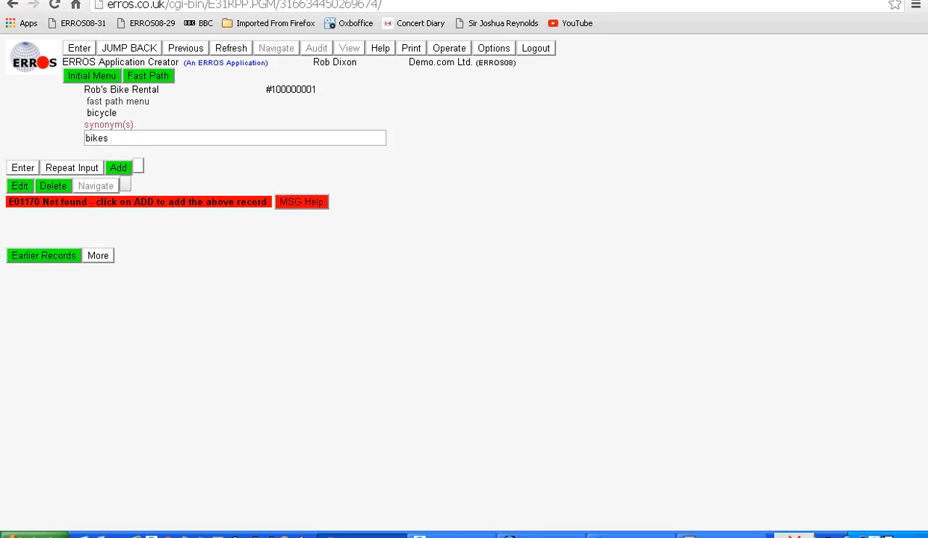
left_click(118, 167)
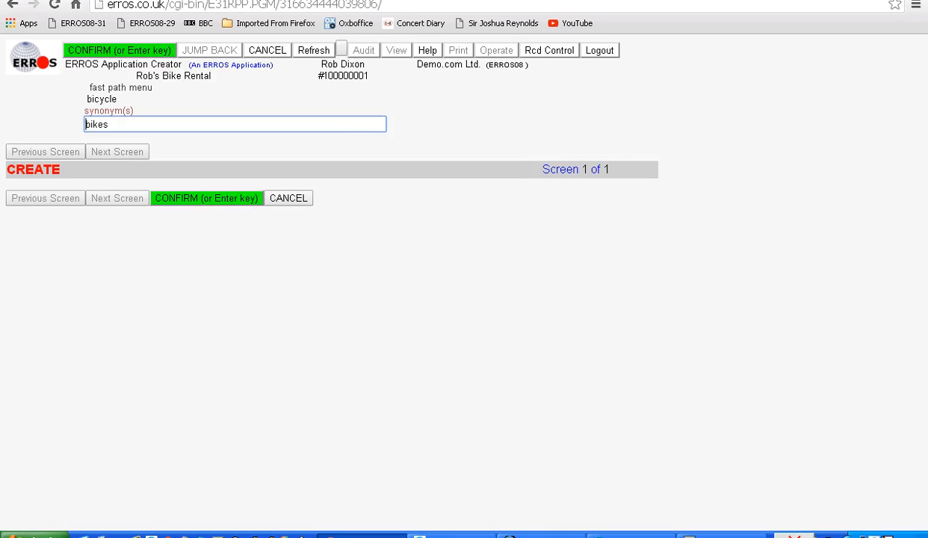
key("Return")
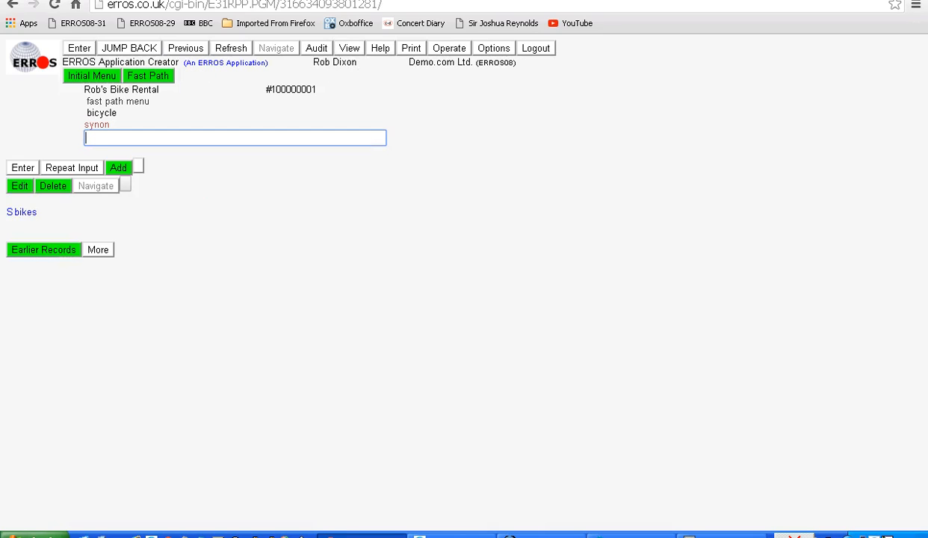
Add name and/or number as the first level menu item of the bicycle entity type, with its default definitions.
left_click(185, 48)
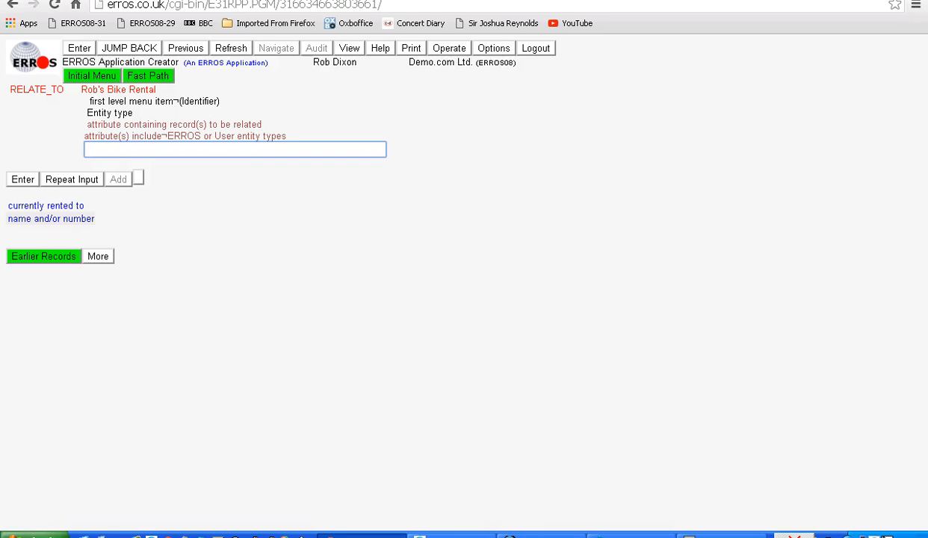
left_click(51, 218)
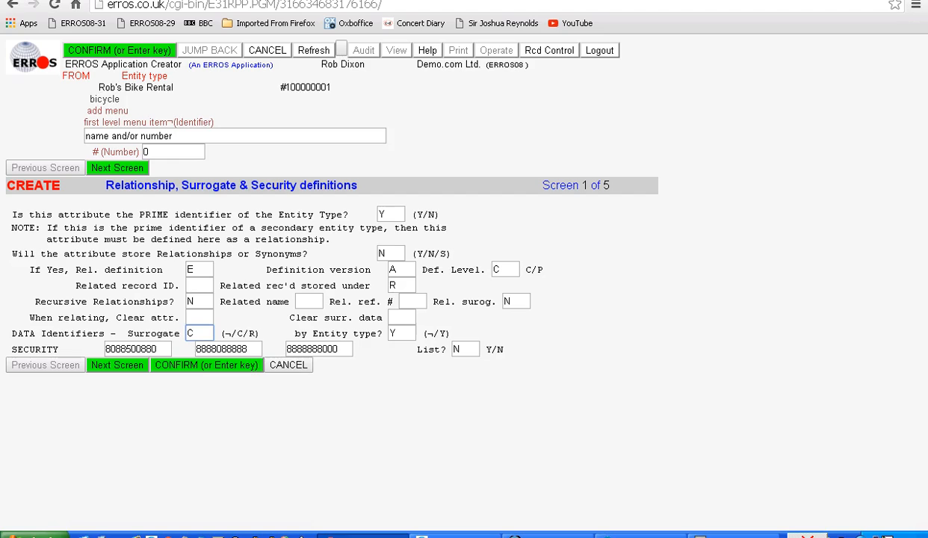
key("Return")
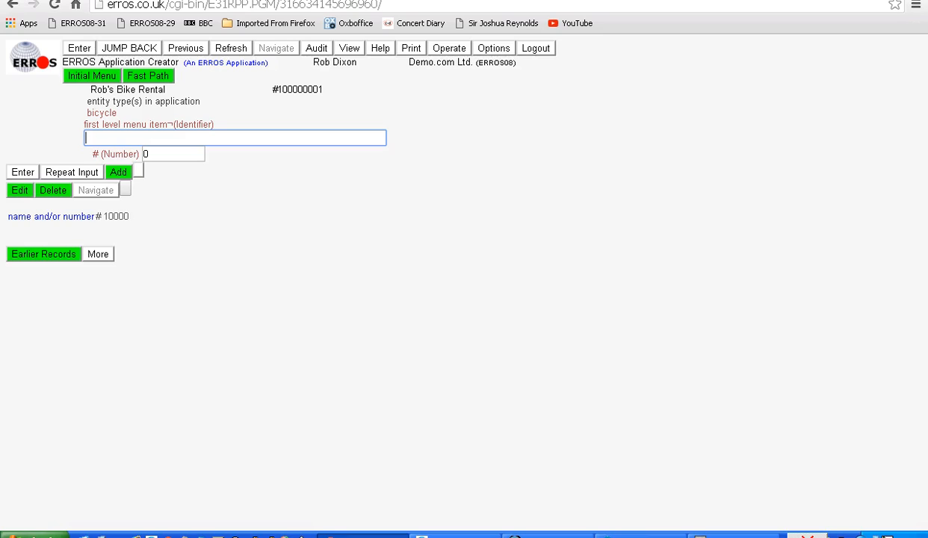
Add the ERROS-defined entity type attribute currently rented to to bicycle's default second level menu, with its default definitions.
key("Return")
key("Return")
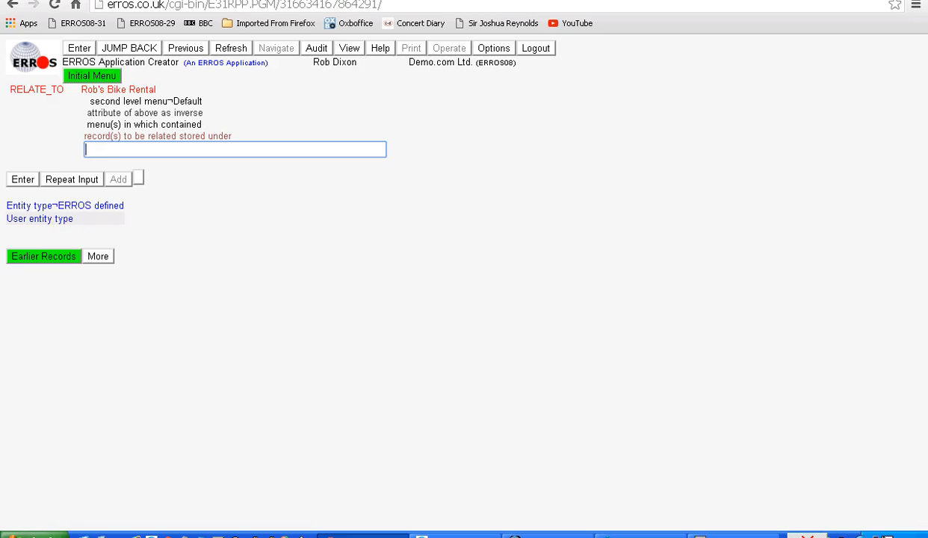
left_click(65, 205)
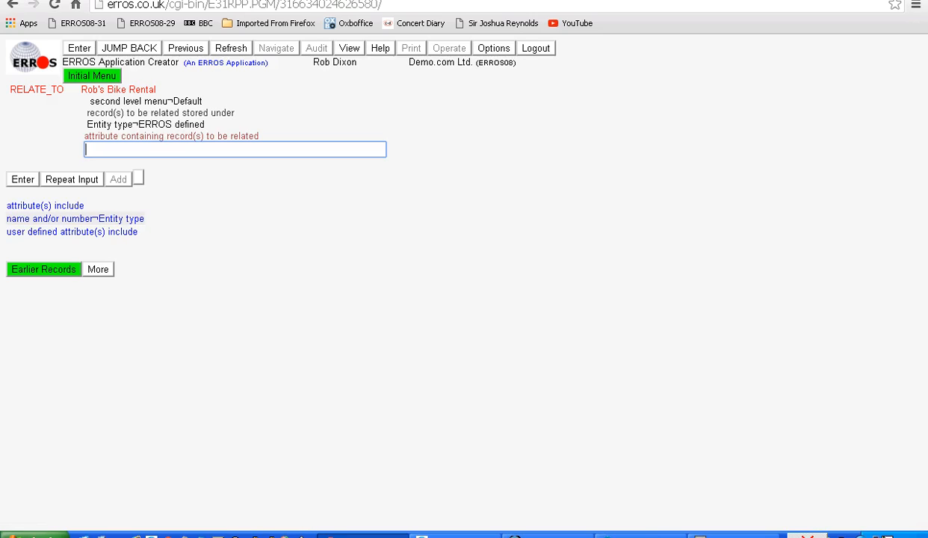
left_click(45, 205)
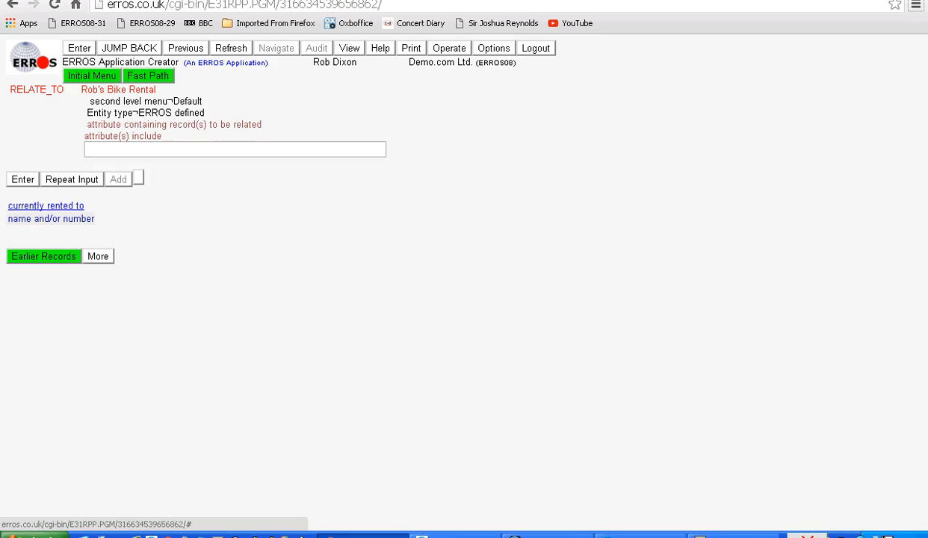
left_click(45, 205)
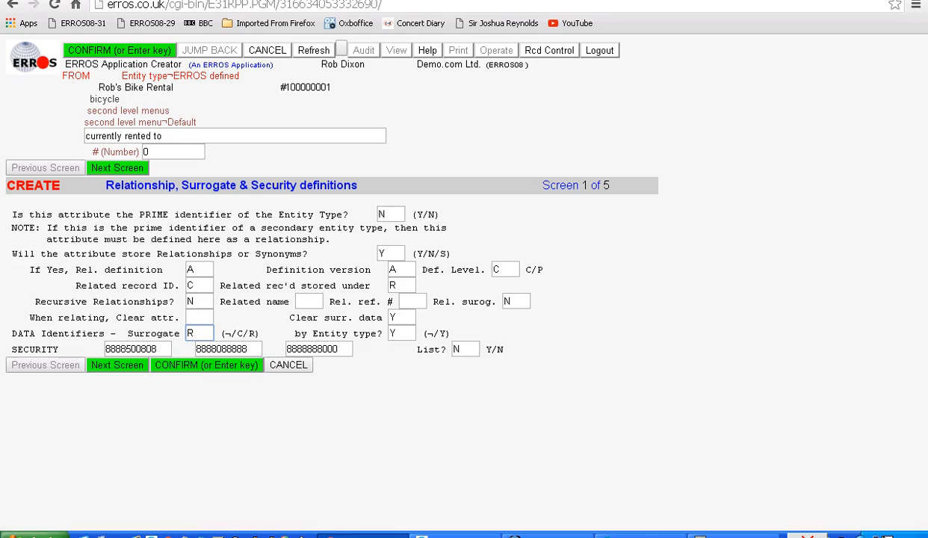
key("Return")
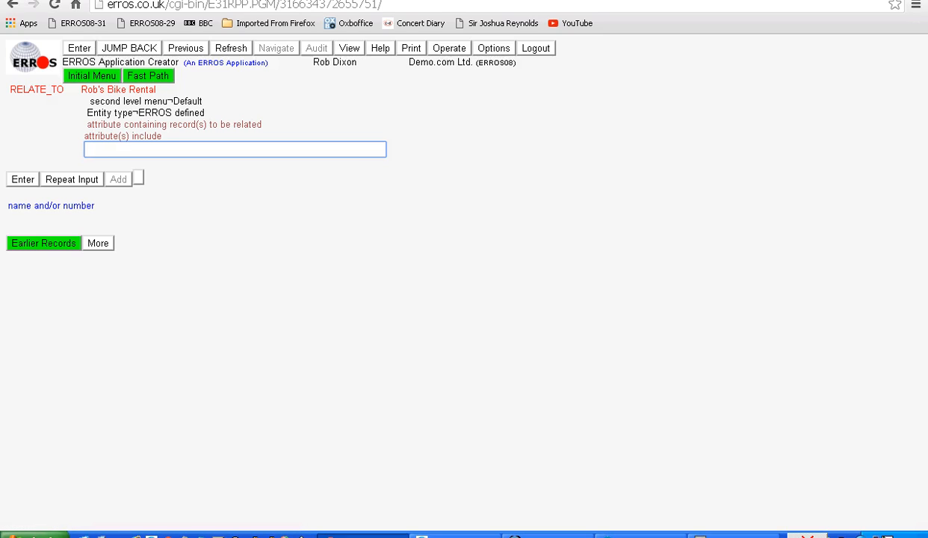
key("Return")
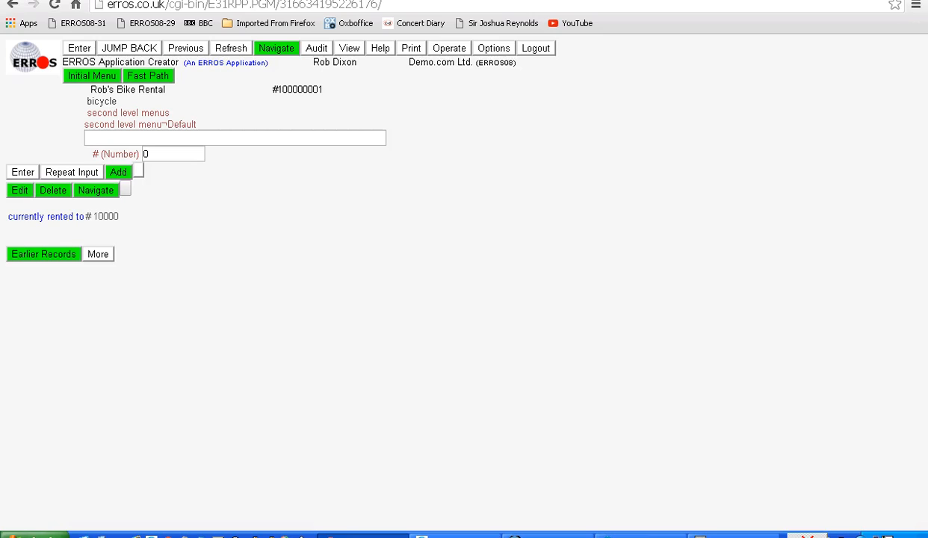
Add the user defined term Contacts to the initial menu of Rob's Bike Rental, with its default definitions.
left_click(129, 48)
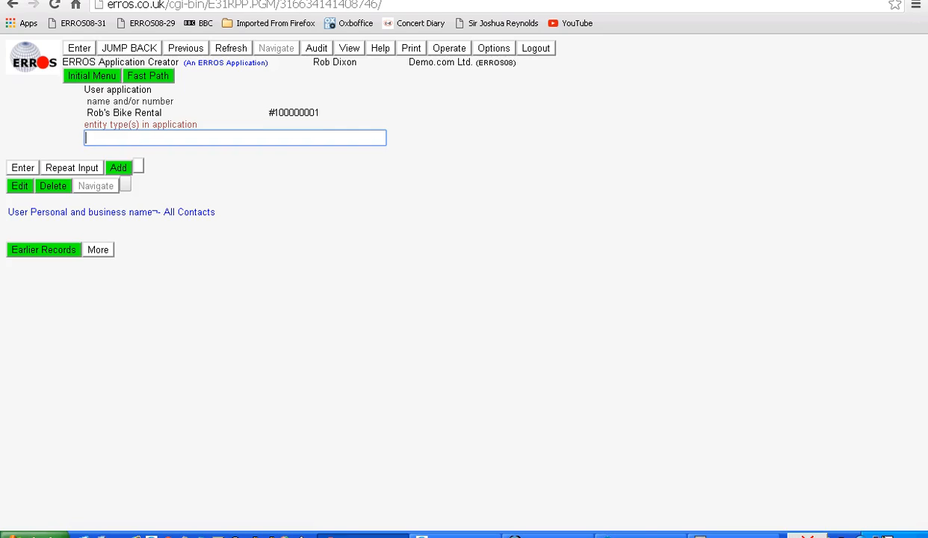
left_click(185, 48)
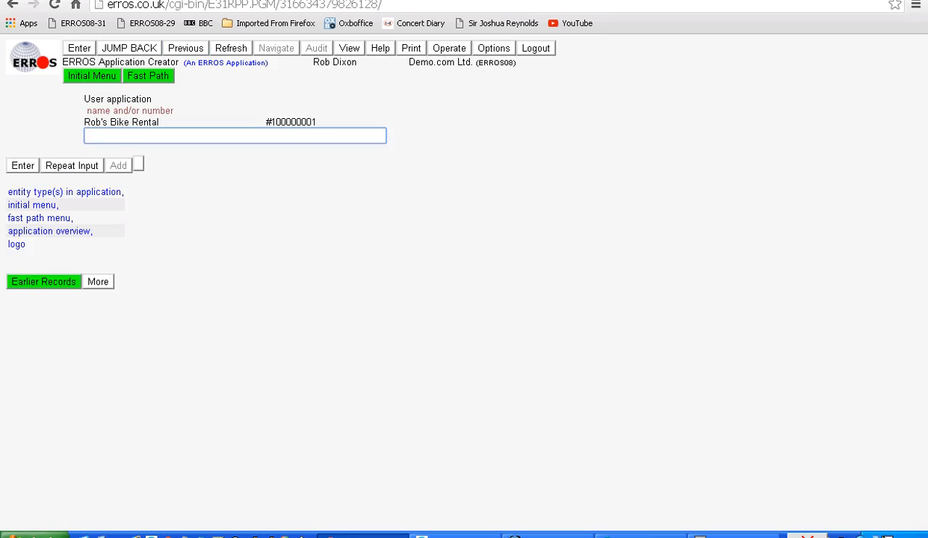
type("2")
key("Return")
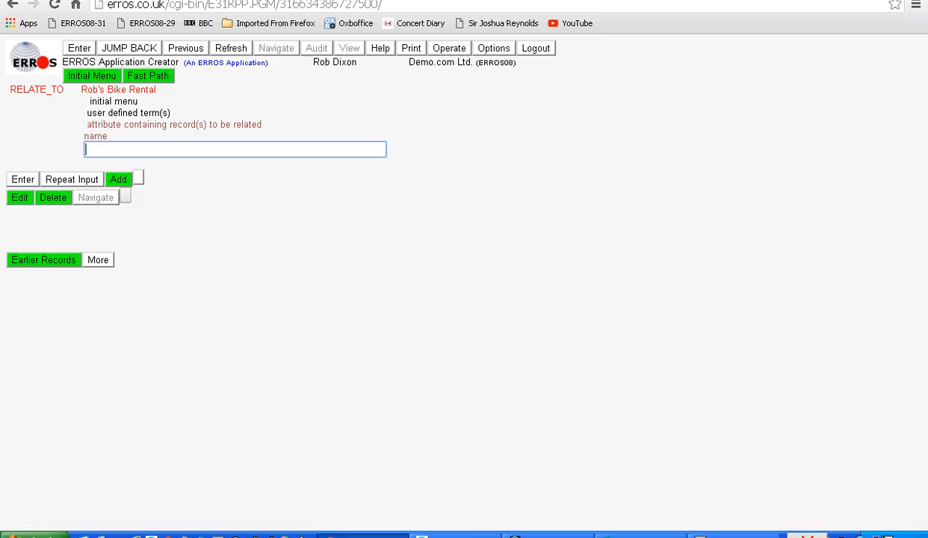
type("C")
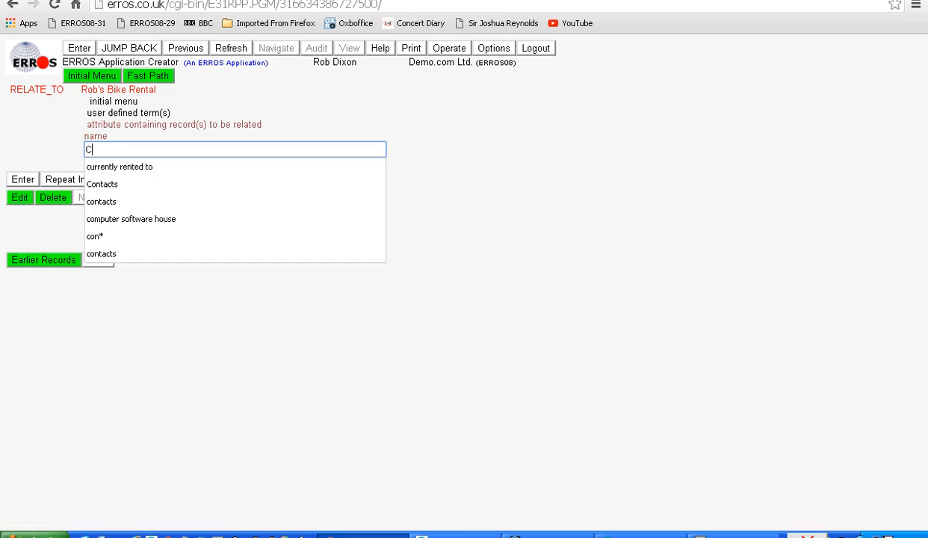
type("ontacts")
key("Return")
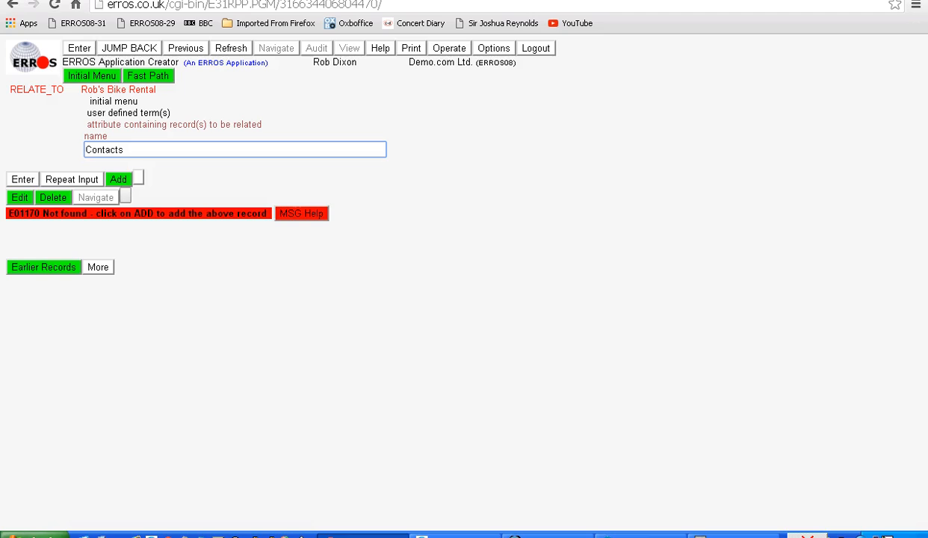
left_click(118, 182)
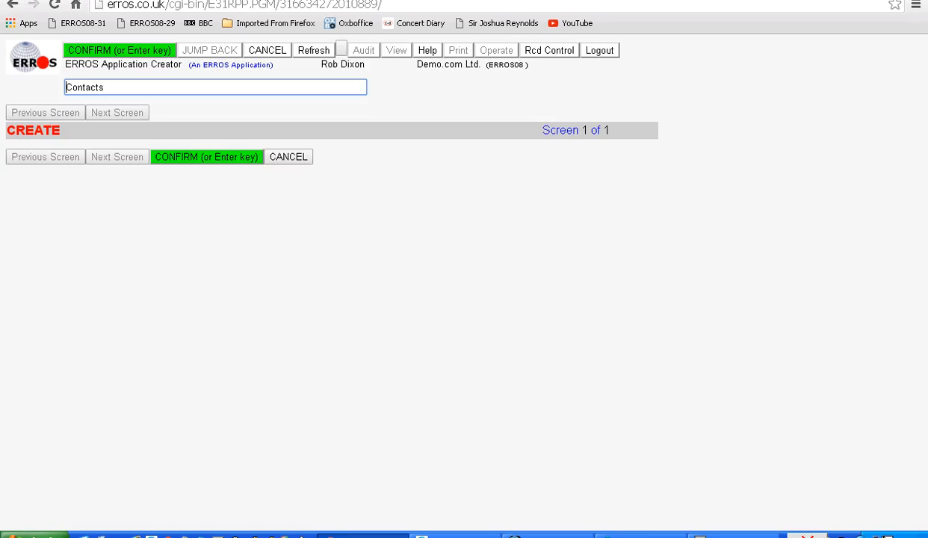
key("Return")
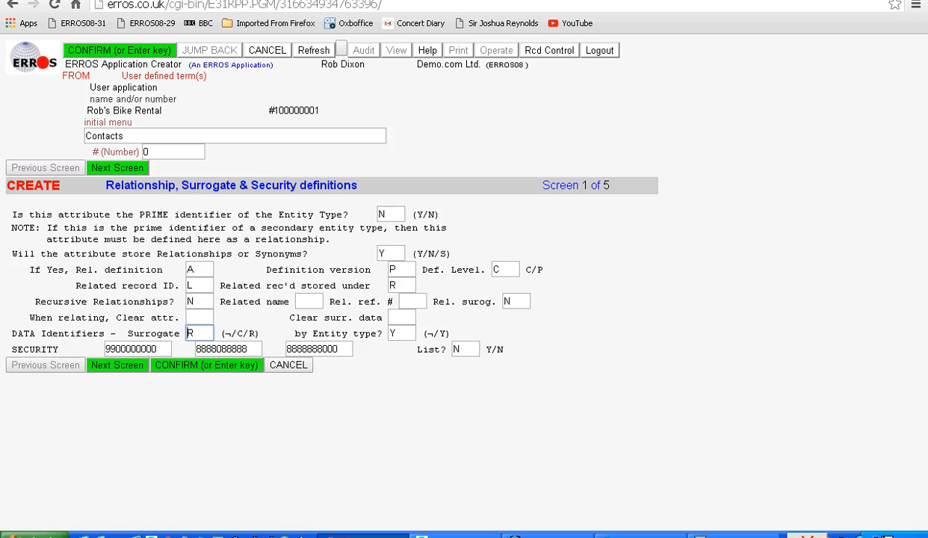
key("Return")
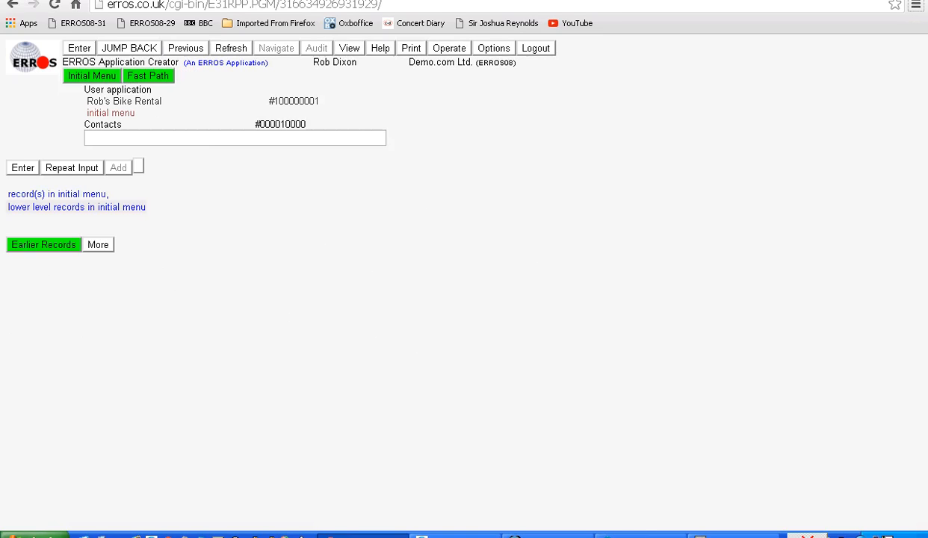
Relate the entity type User Personal and business name - All Contacts to the Contacts item of the initial menu.
left_click(57, 194)
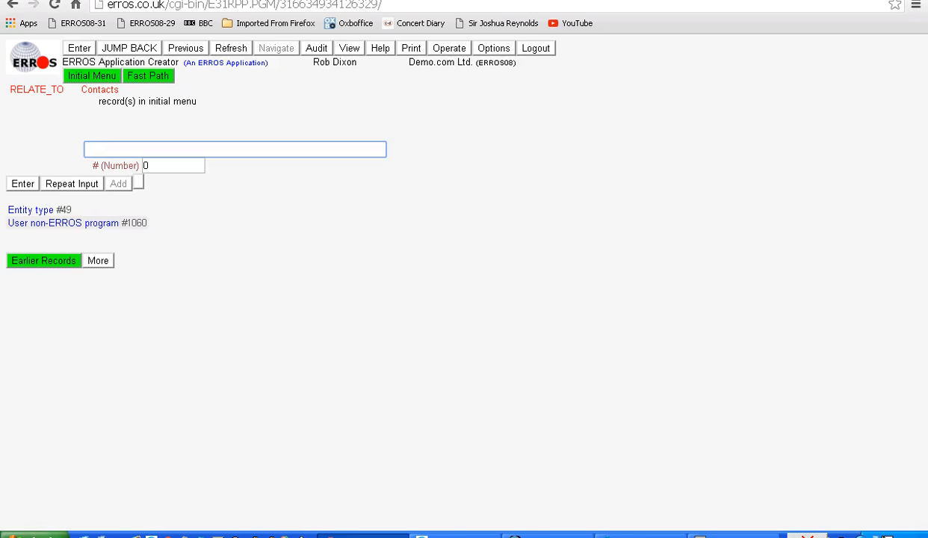
left_click(34, 210)
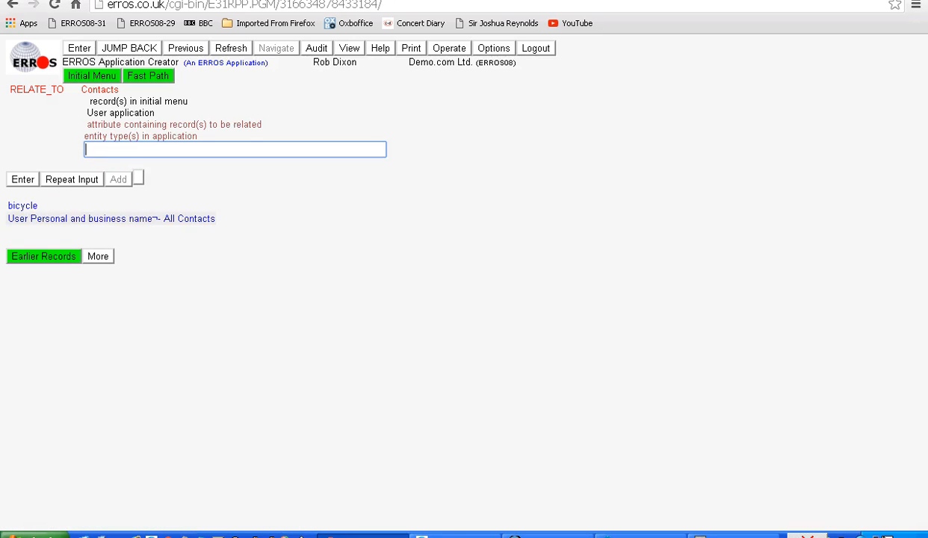
left_click(112, 218)
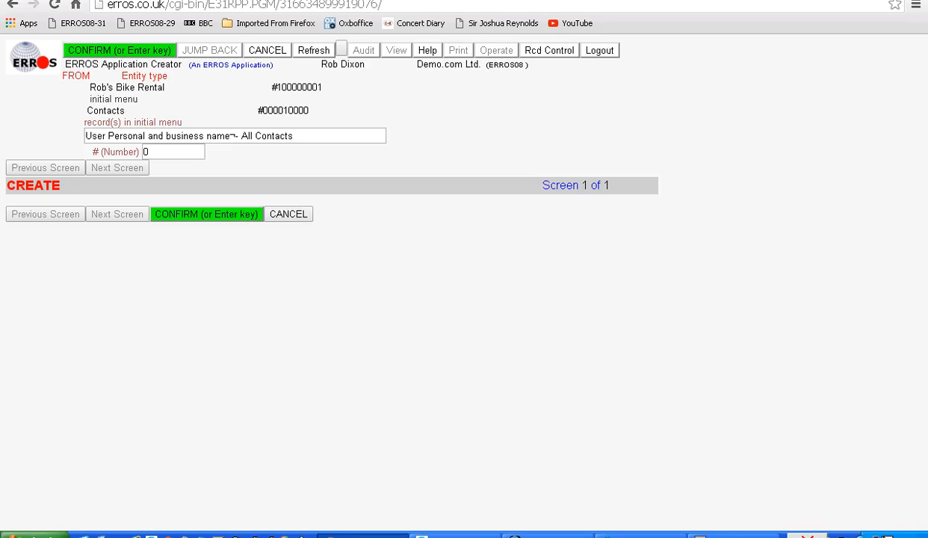
key("Return")
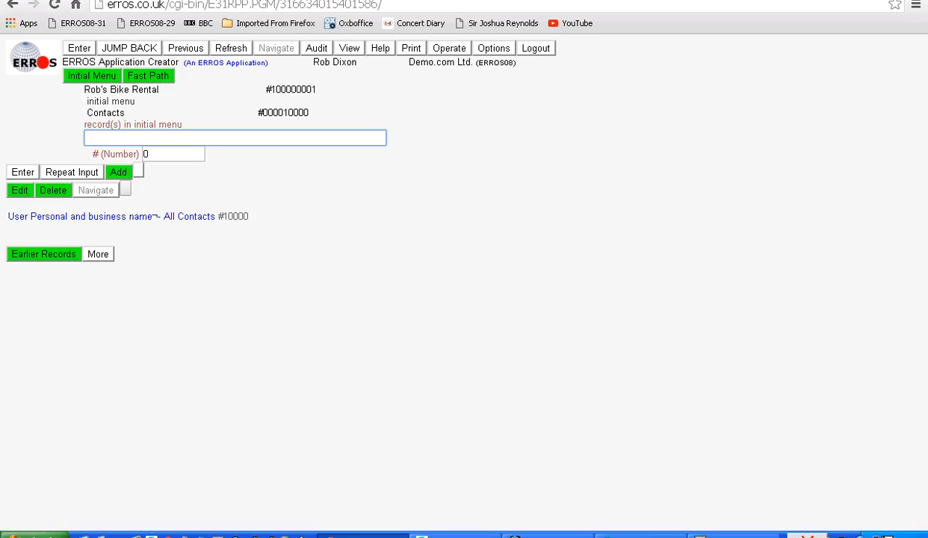
Add the user defined term Bikes to the initial menu of Rob's Bike Rental, with its default definitions.
left_click(185, 48)
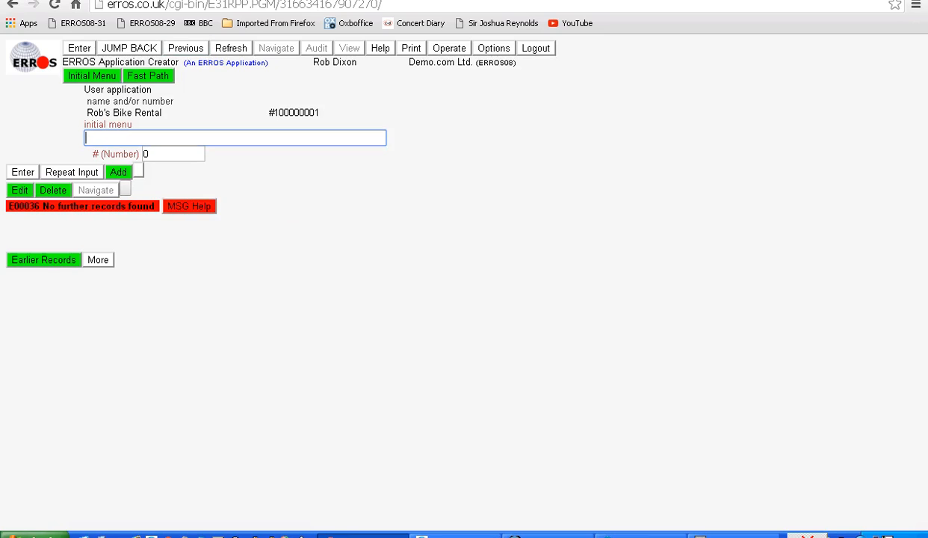
type("Bik")
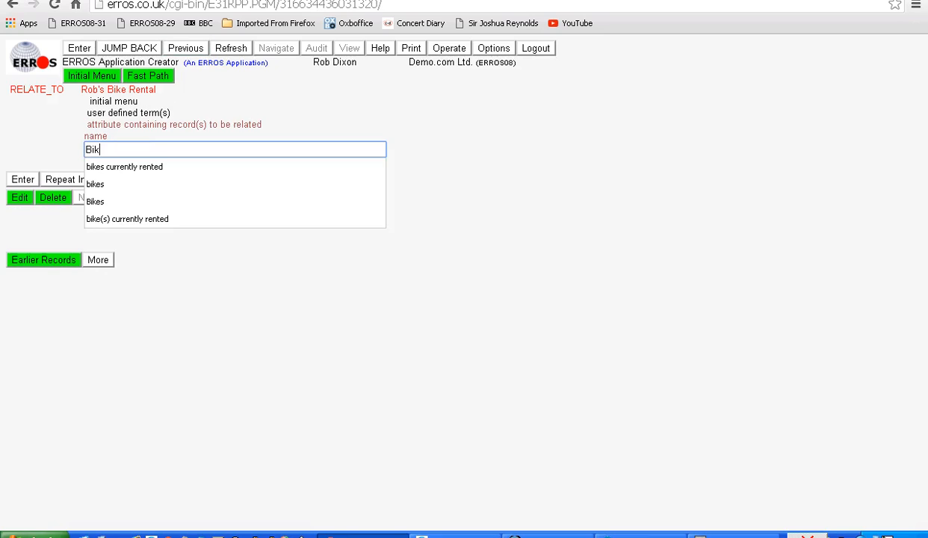
type("es")
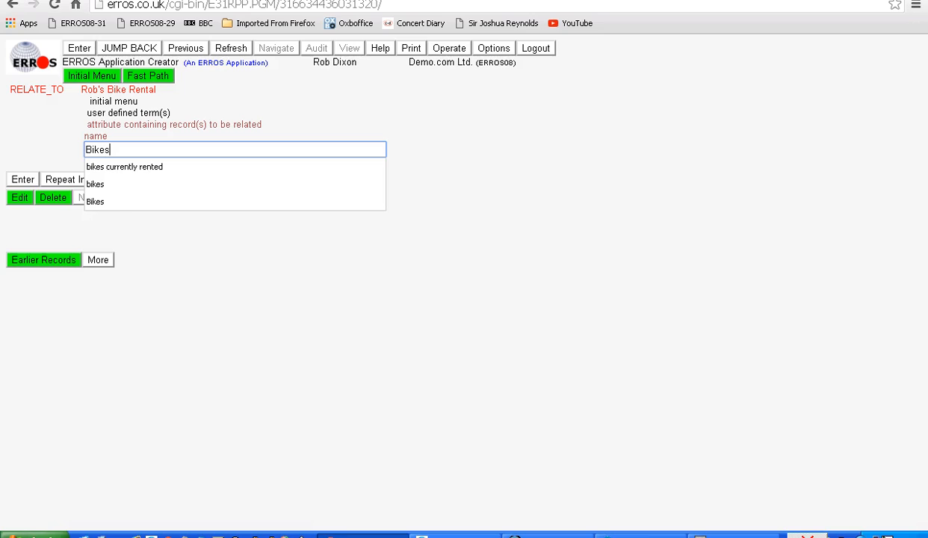
key("Escape")
key("Return")
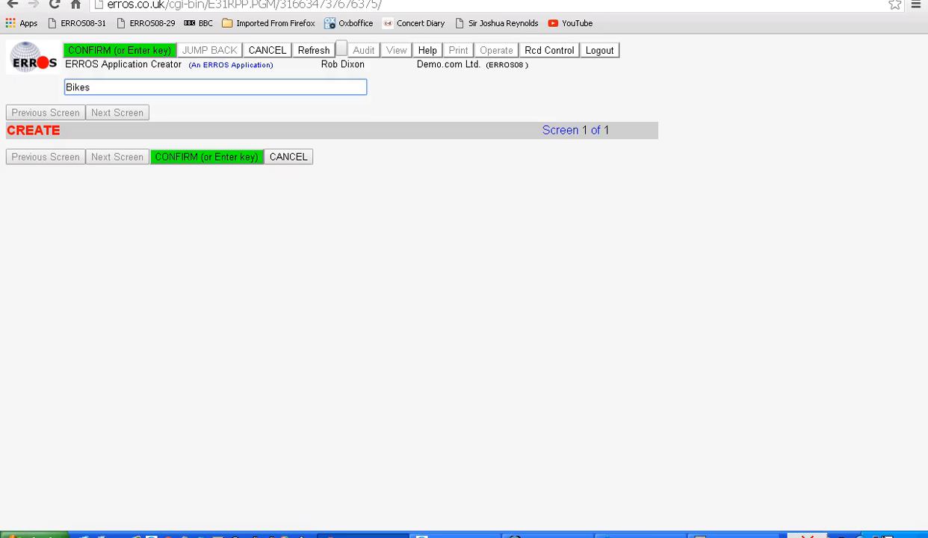
key("Return")
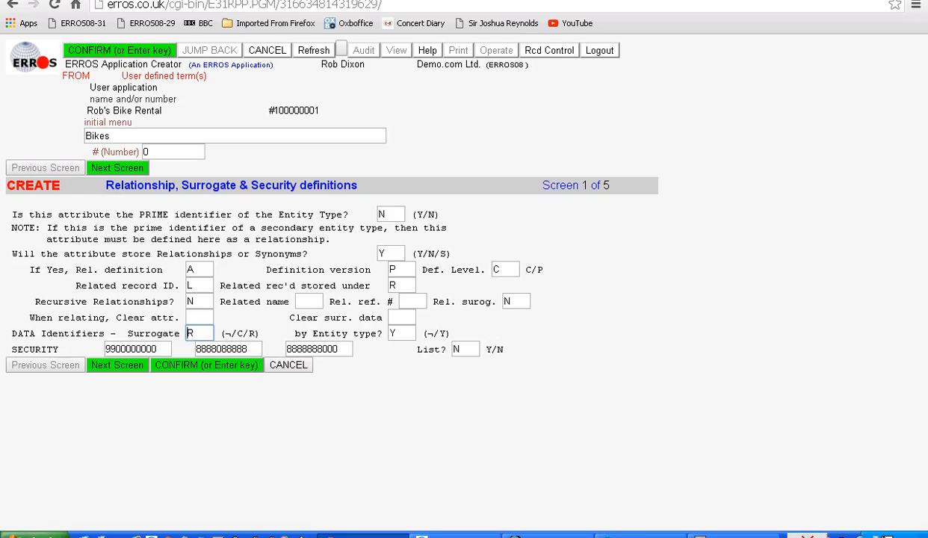
key("Return")
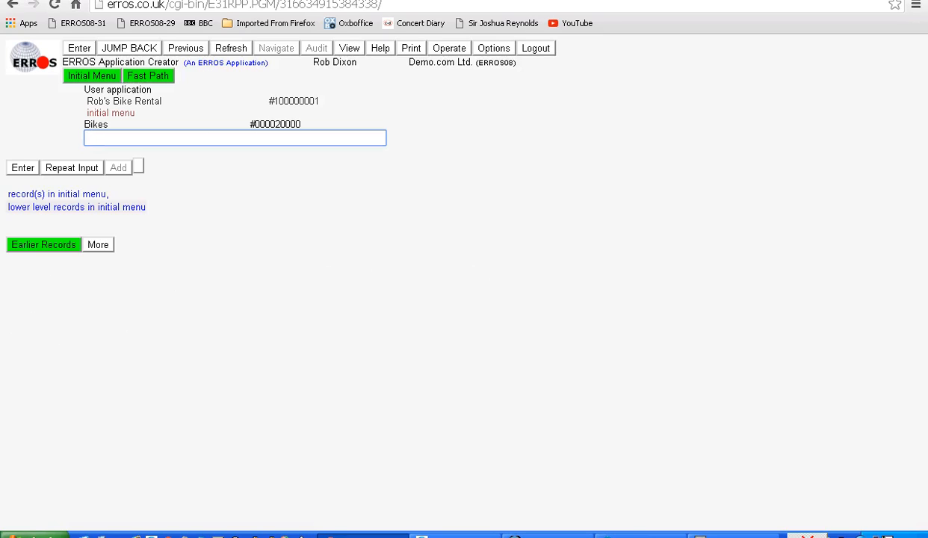
Relate the entity type bicycle to the Bikes item of the initial menu.
left_click(57, 193)
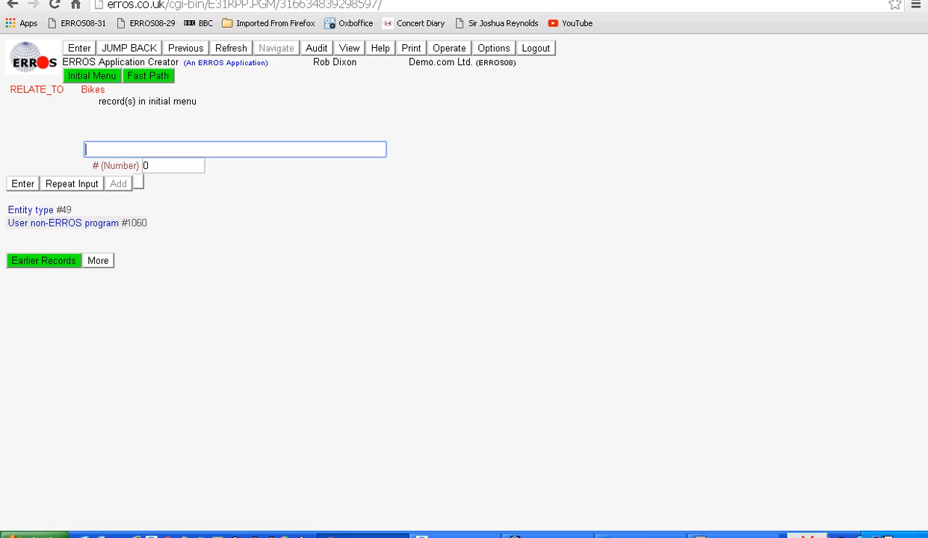
left_click(30, 210)
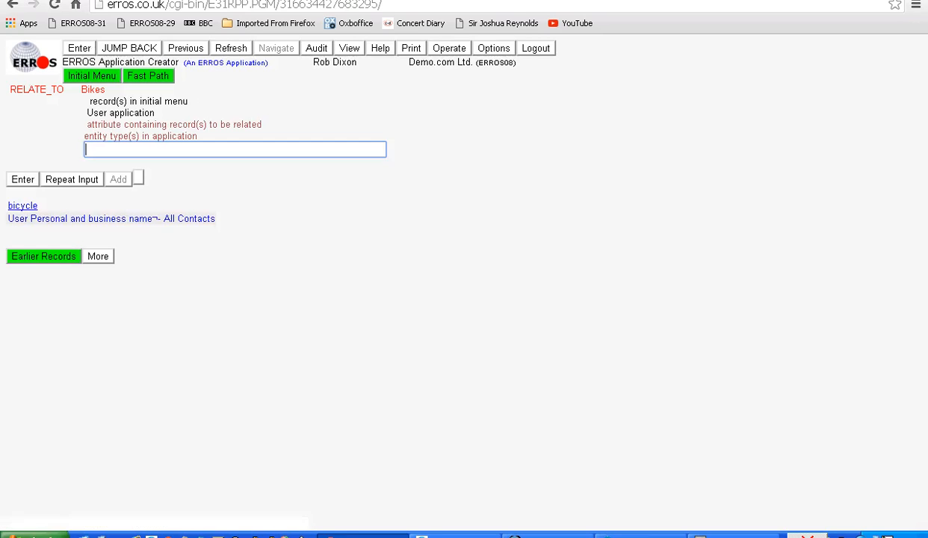
left_click(30, 210)
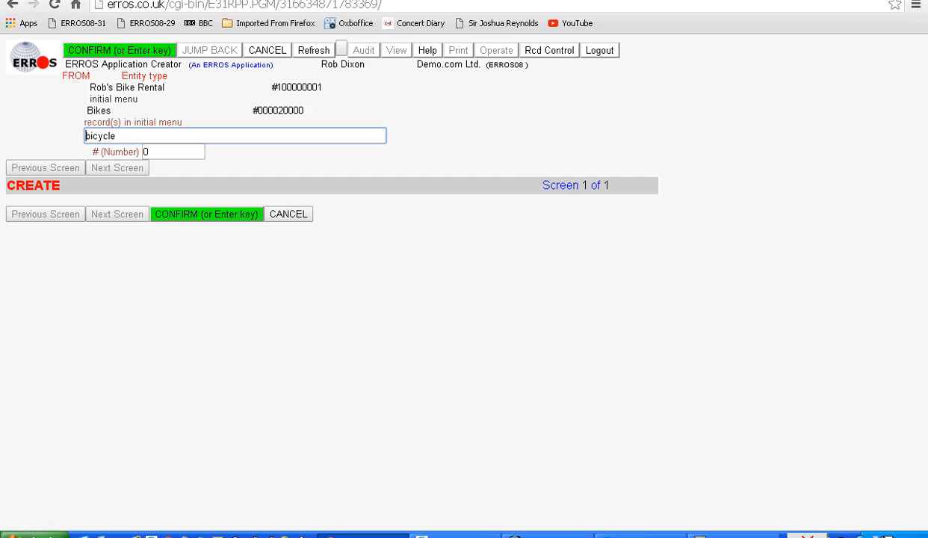
key("Return")
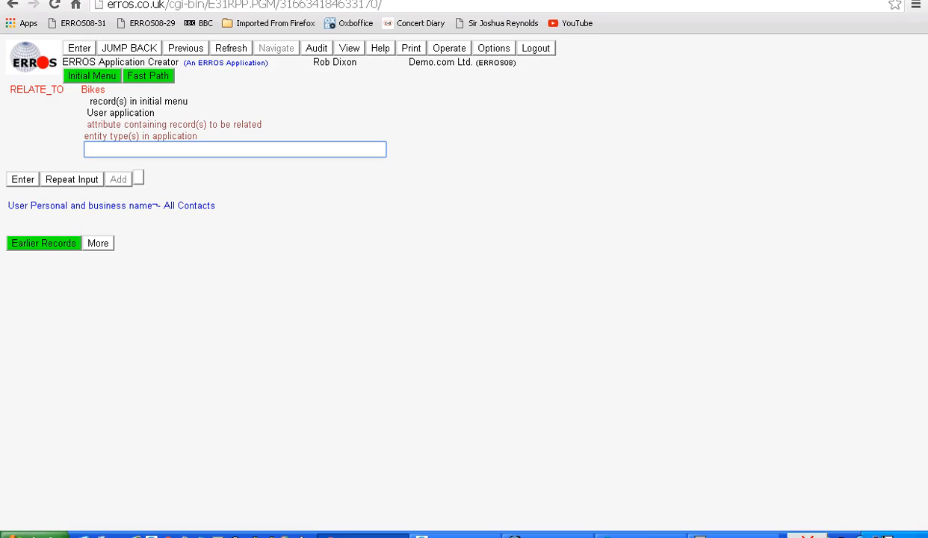
key("Return")
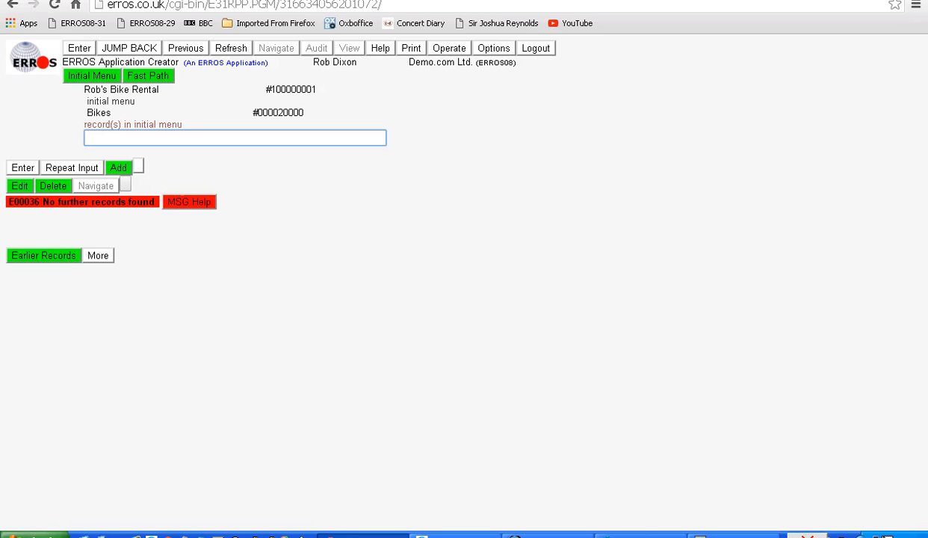
Leave the ERROS Application Creator and switch to the ERROS Authority Organiser application.
key("alt")
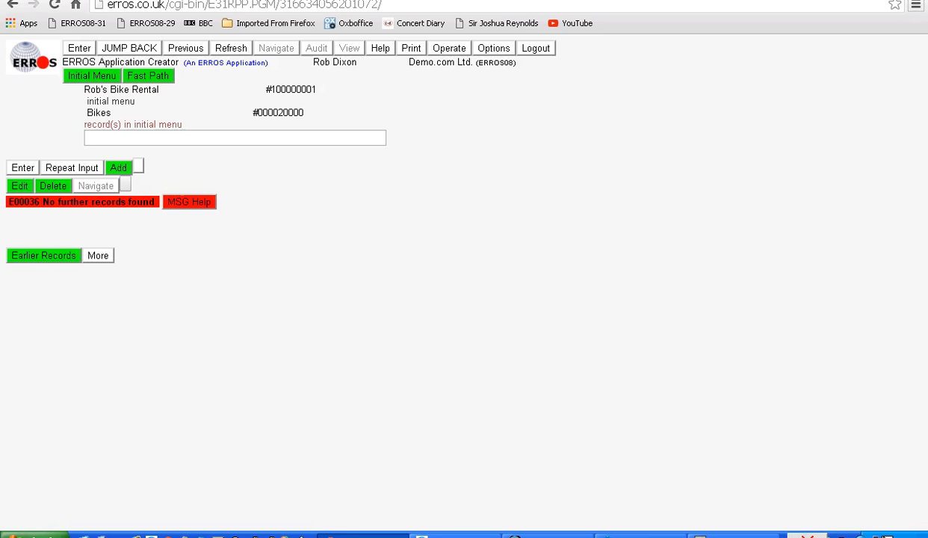
left_click(129, 48)
left_click(129, 48)
left_click(129, 48)
left_click(129, 47)
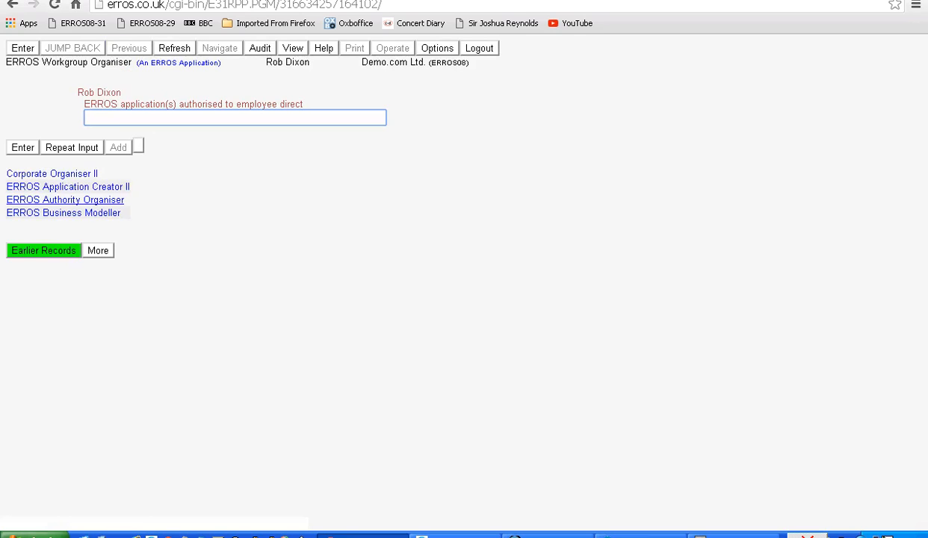
left_click(64, 199)
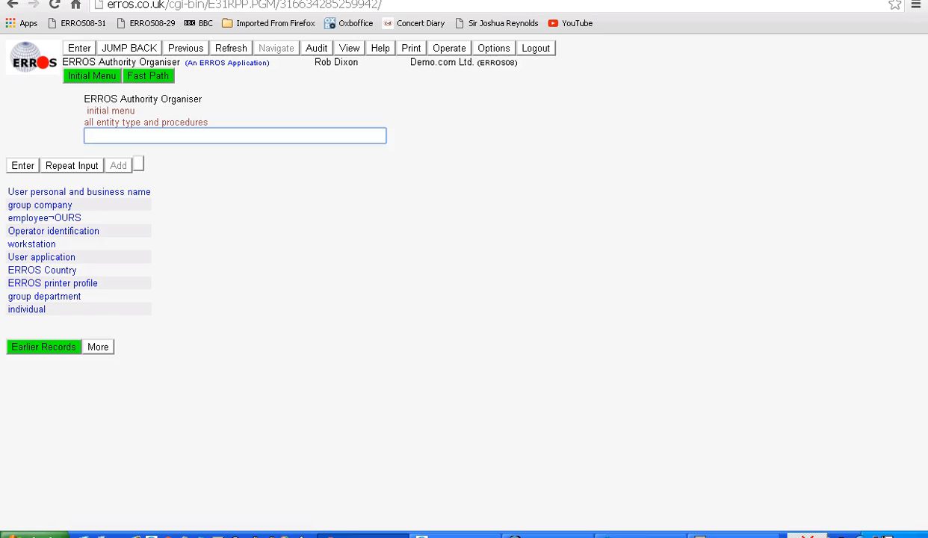
Authorise the user application Rob's Bike Rental to the group company Demo.com Ltd., with the default security and help level.
left_click(39, 204)
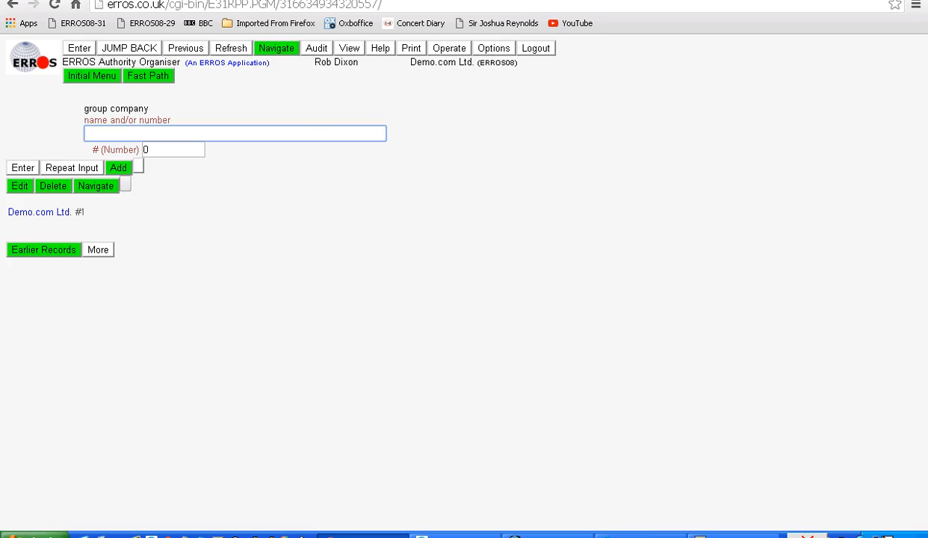
left_click(39, 212)
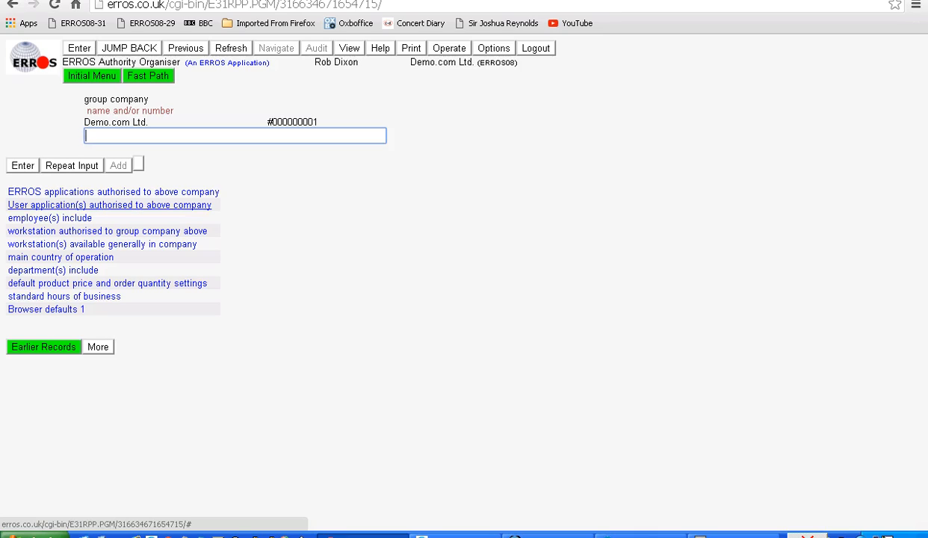
left_click(109, 205)
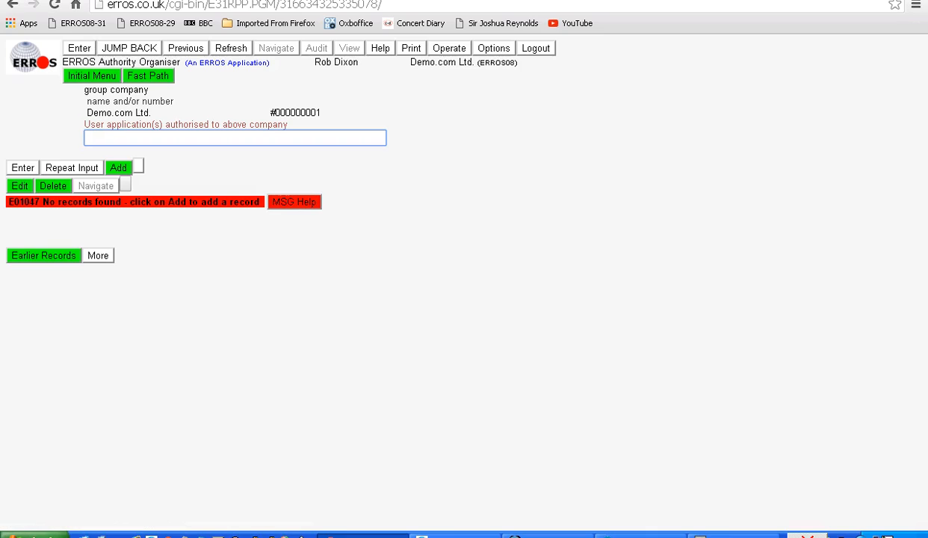
key("alt")
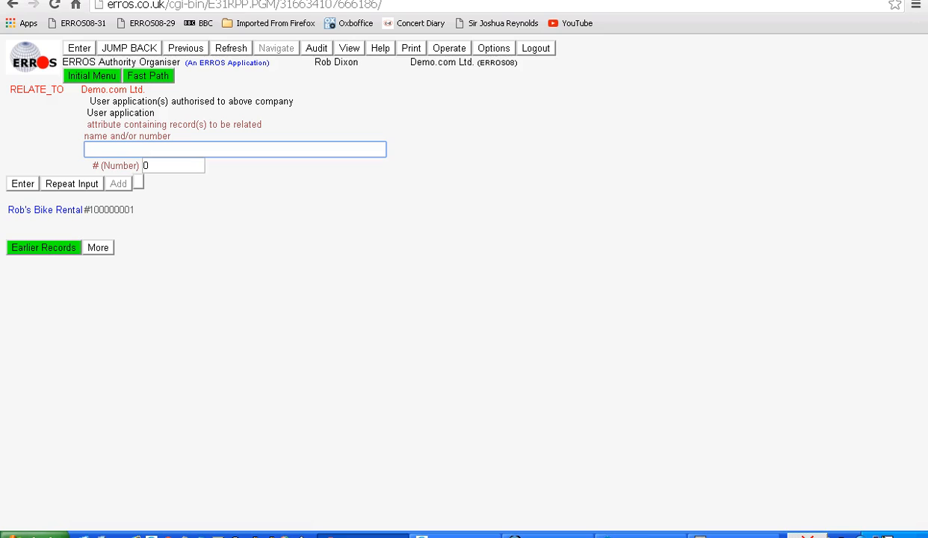
left_click(45, 210)
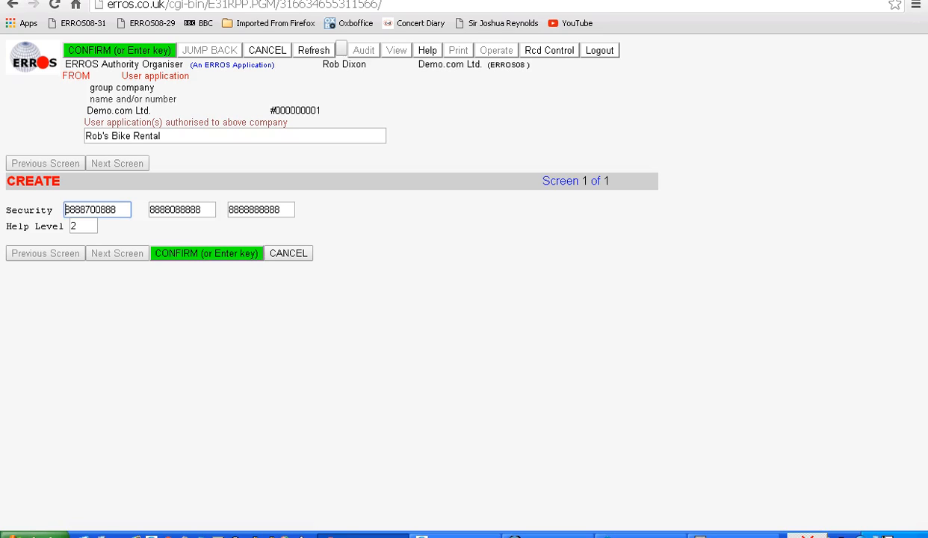
key("Return")
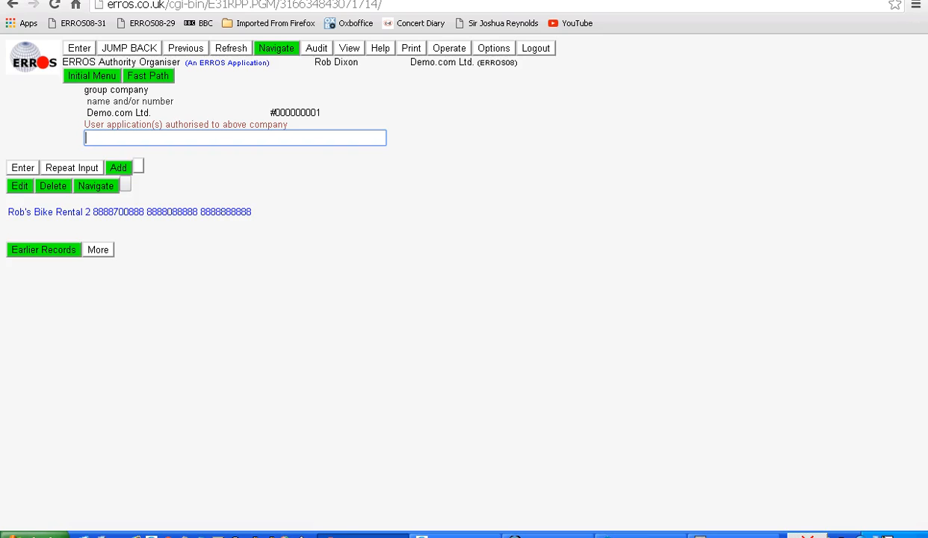
Authorise Rob's Bike Rental directly to the existing employee of Demo.com Ltd. as a primary user application, with the default security and help level.
left_click(185, 48)
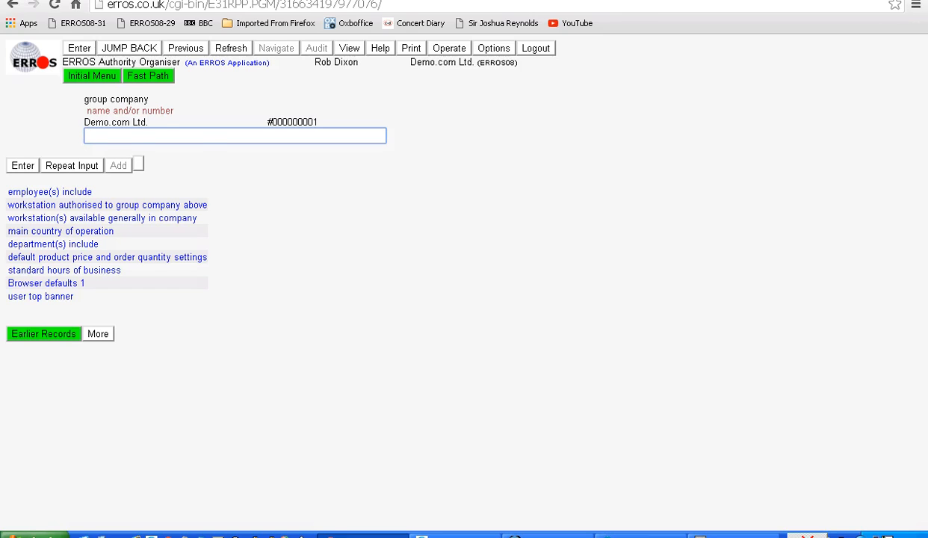
left_click(50, 192)
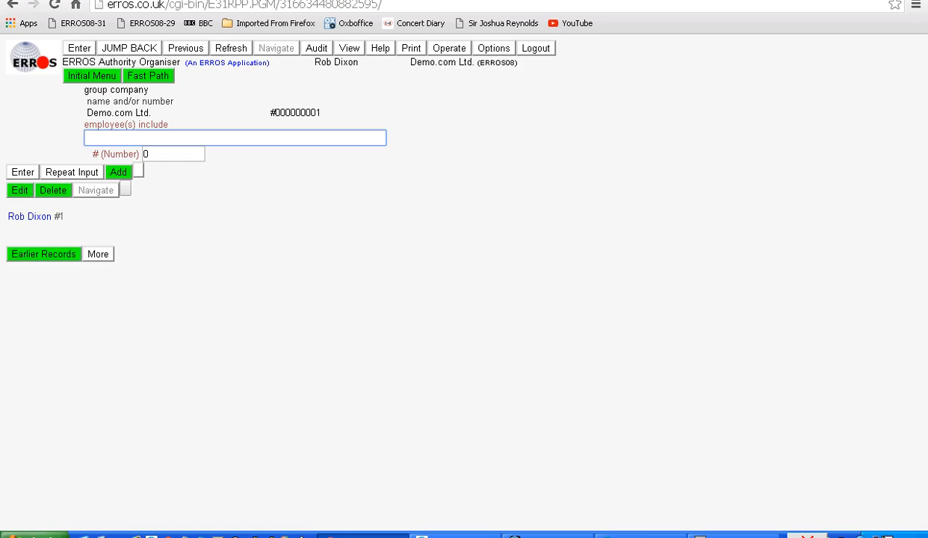
left_click(30, 215)
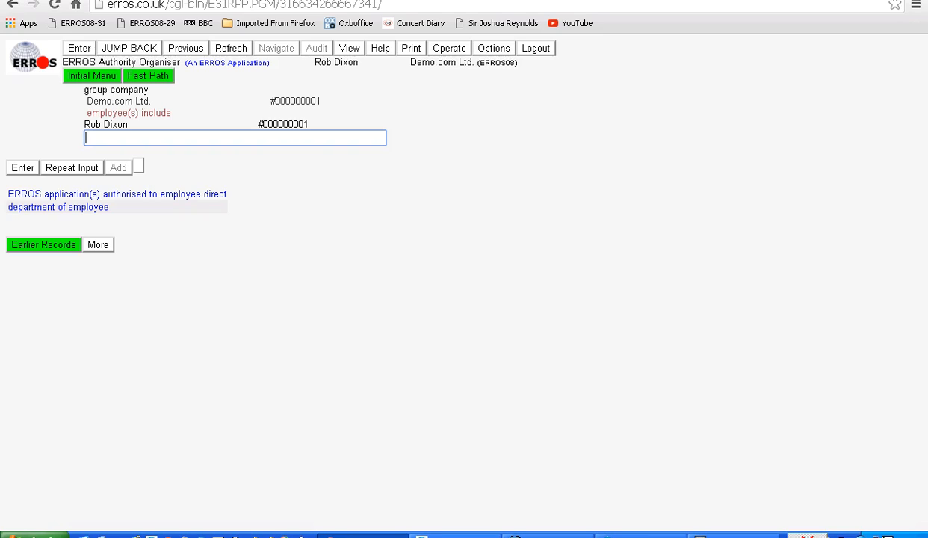
type("1")
key("Return")
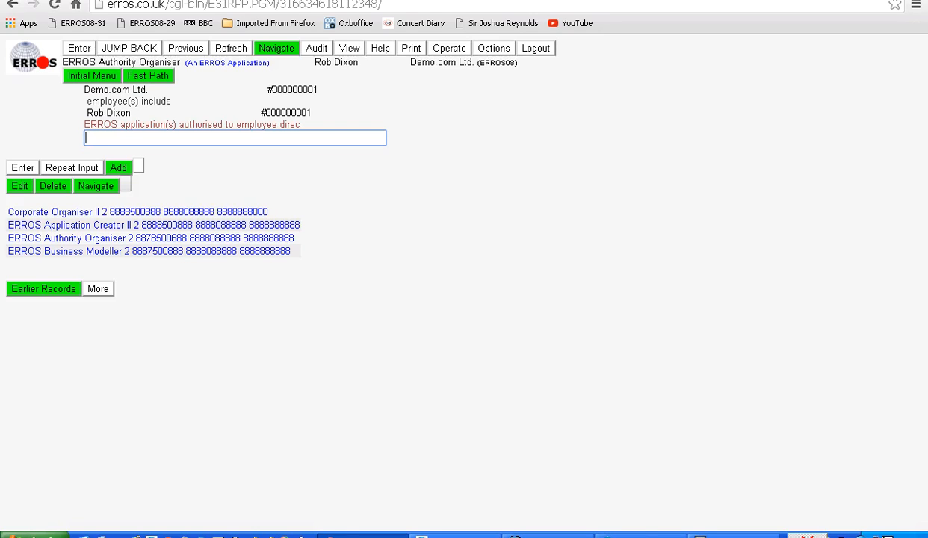
left_click(118, 168)
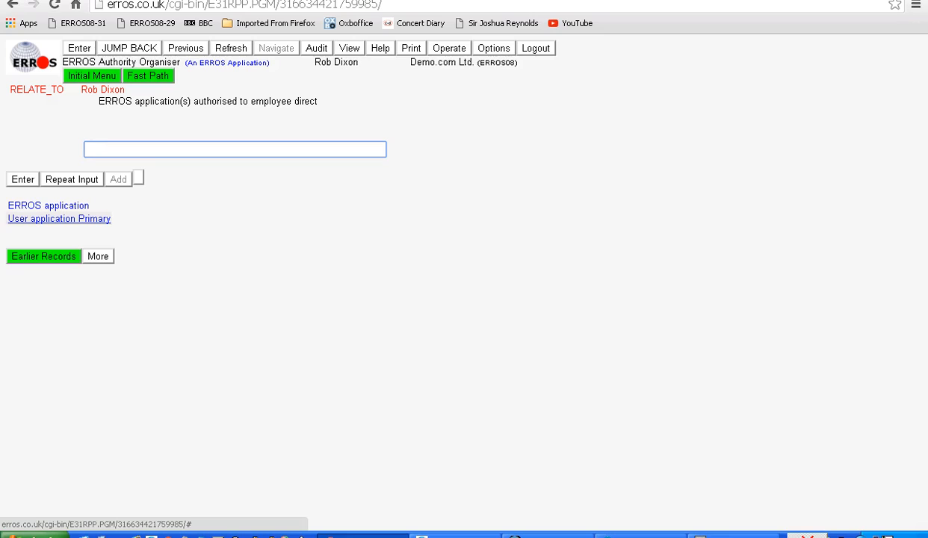
left_click(59, 218)
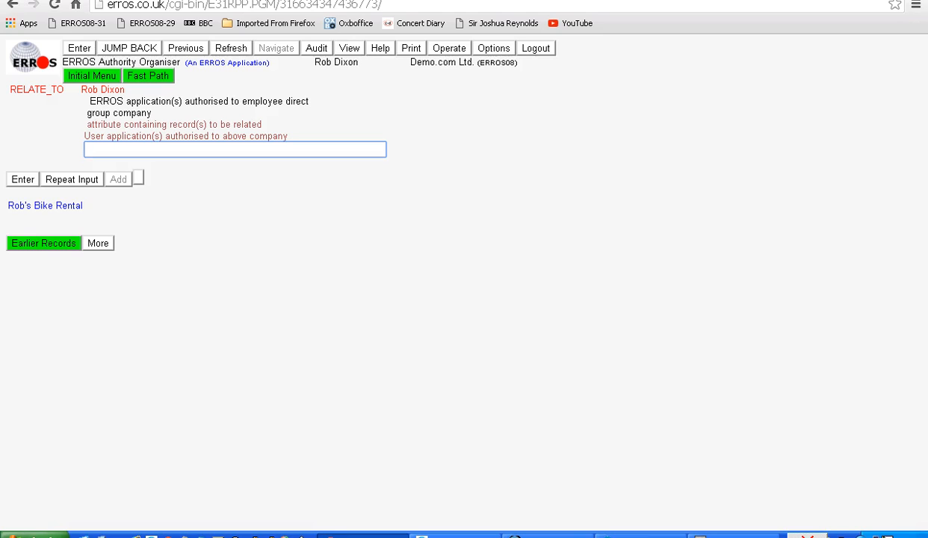
left_click(45, 205)
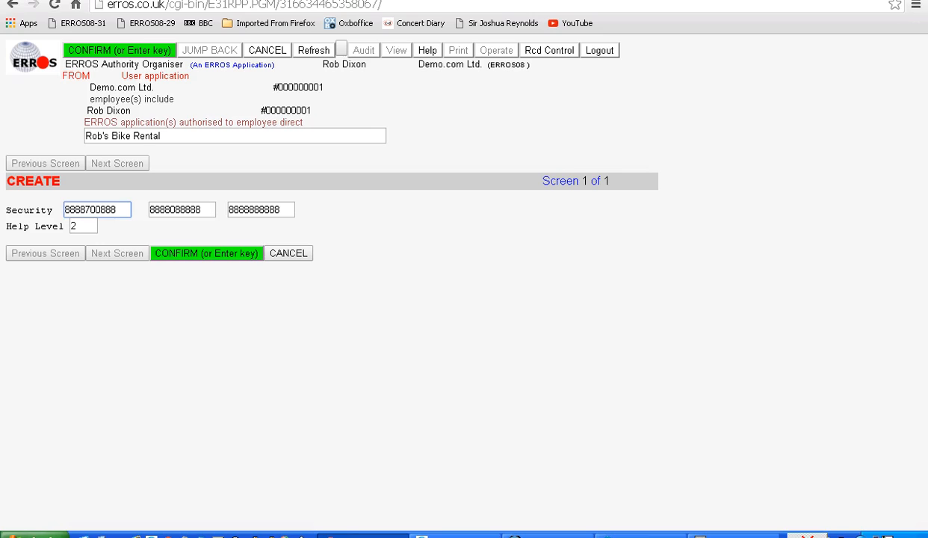
key("Return")
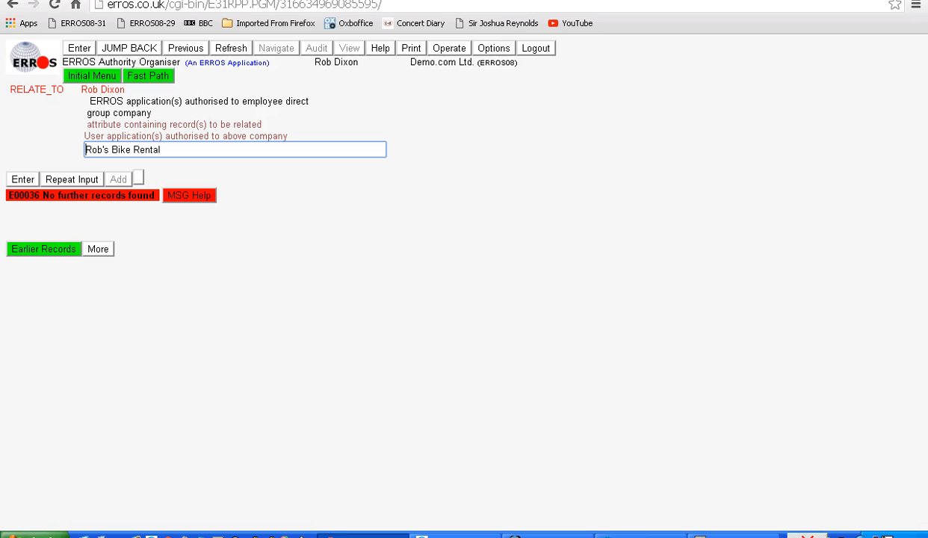
Leave the ERROS Authority Organiser and return to the employee's list of authorised applications in the Workgroup Organiser.
left_click(130, 48)
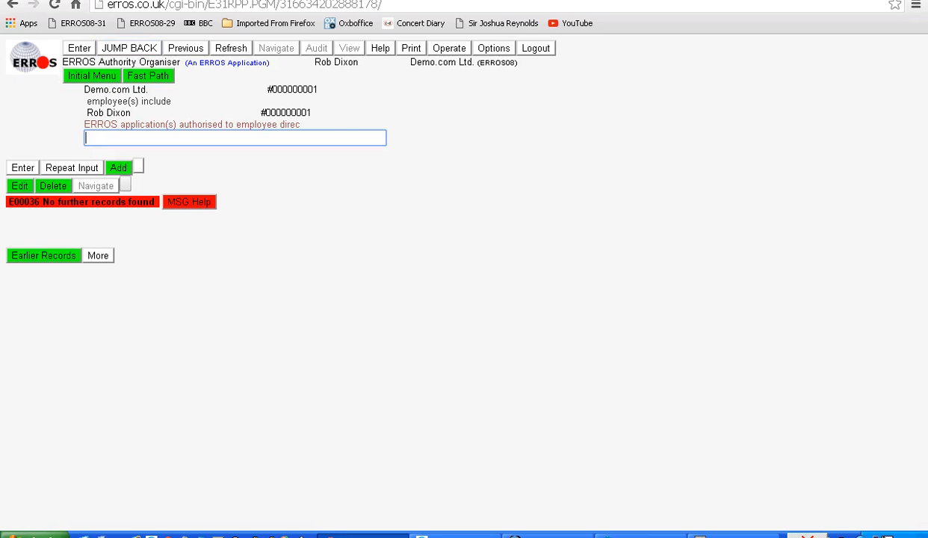
left_click(185, 48)
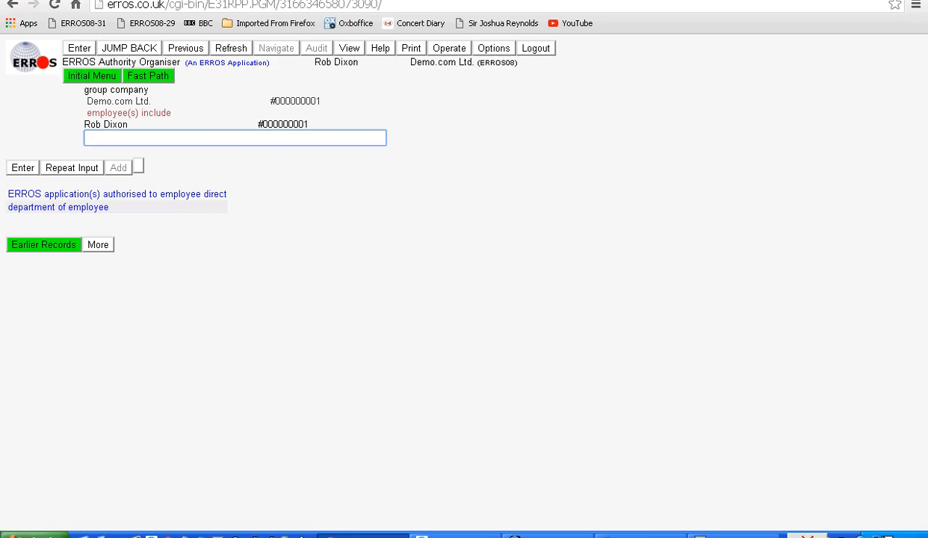
left_click(130, 48)
left_click(130, 48)
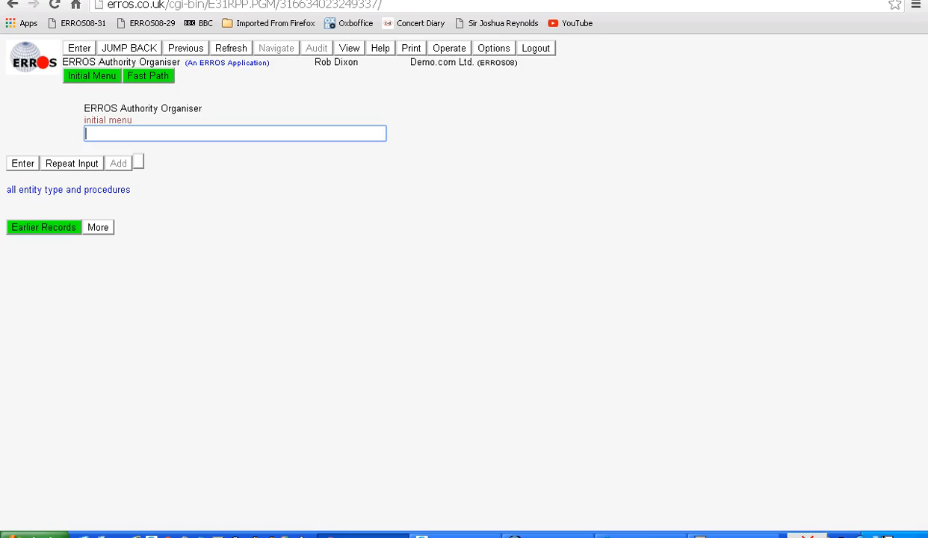
left_click(129, 47)
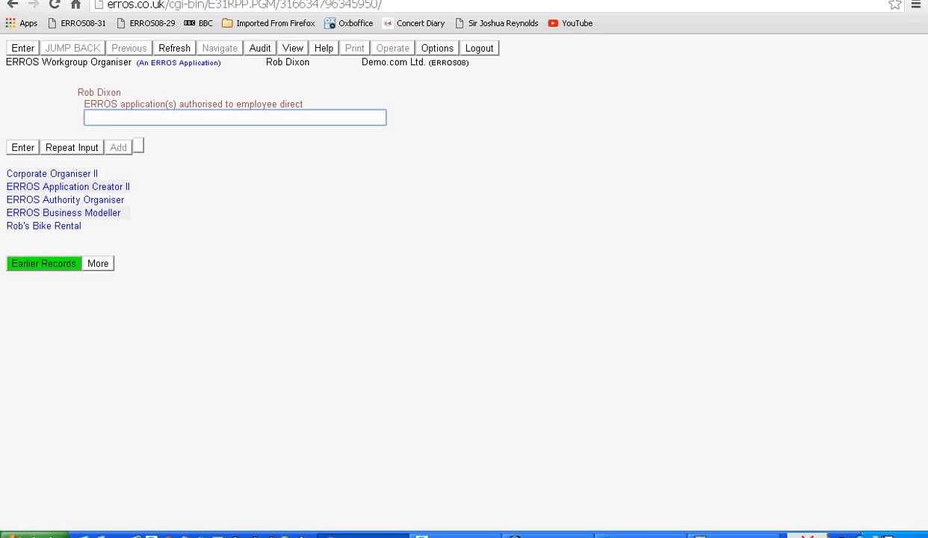